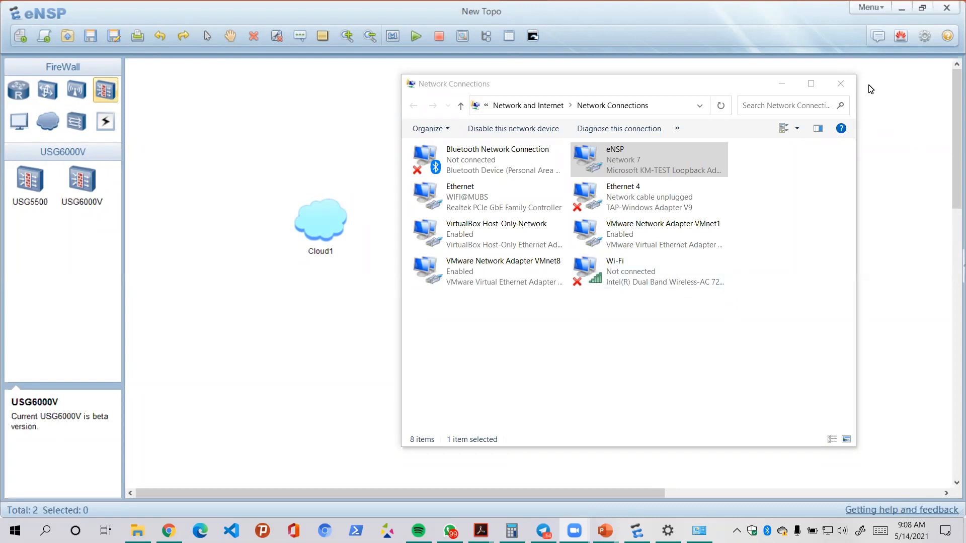
- Close the Network Connections window and quit eNSP without saving New Topo.topo
click(840, 83)
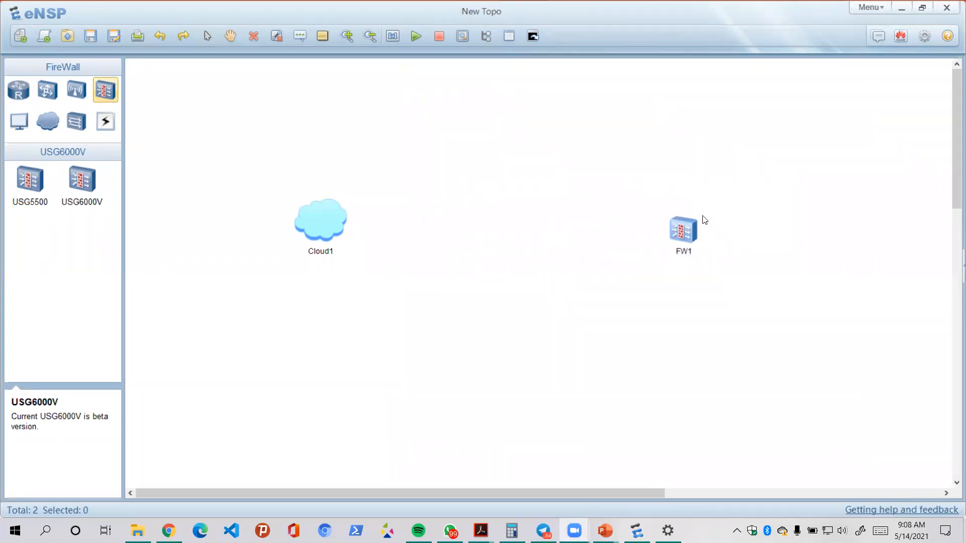
click(946, 8)
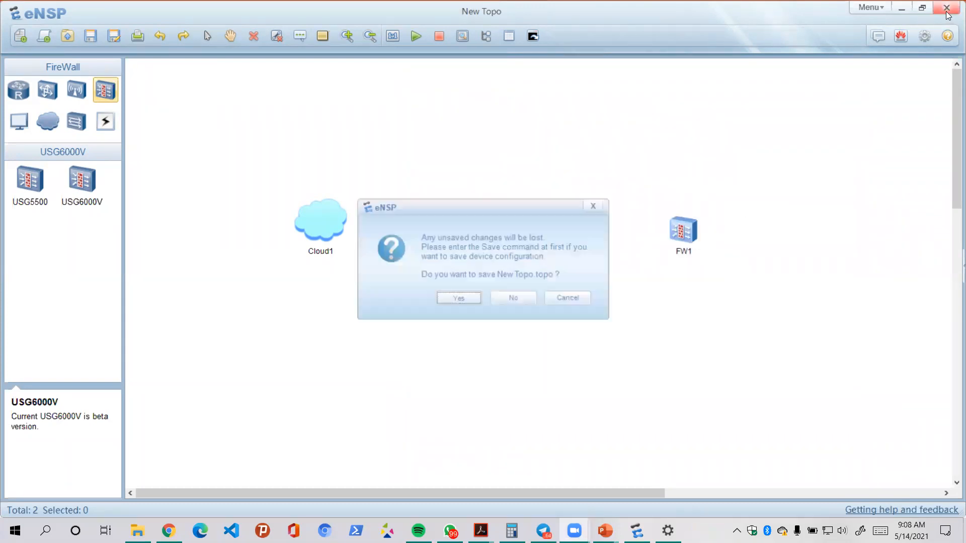
click(507, 298)
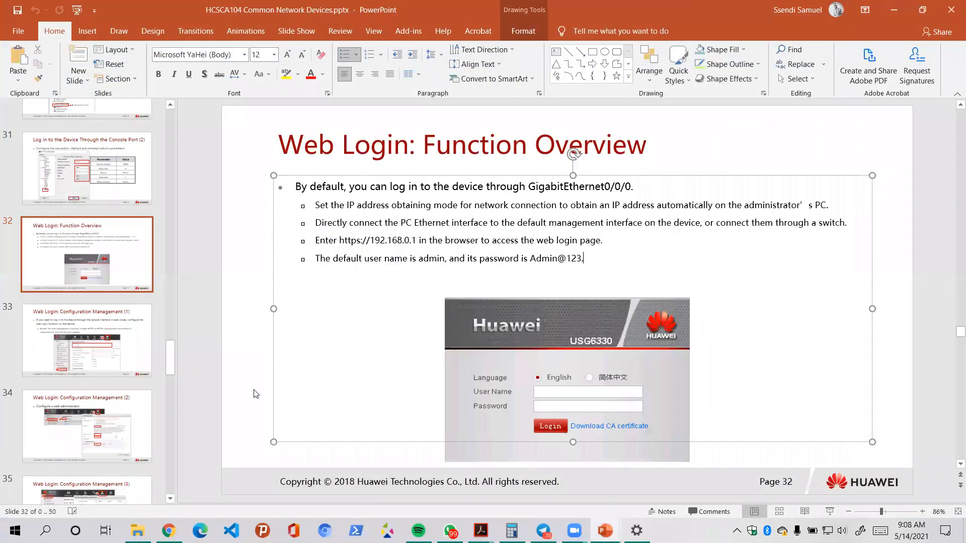
- Launch Control Panel via a 'cont' search and go through Network and Sharing Center to the adapter list
click(15, 531)
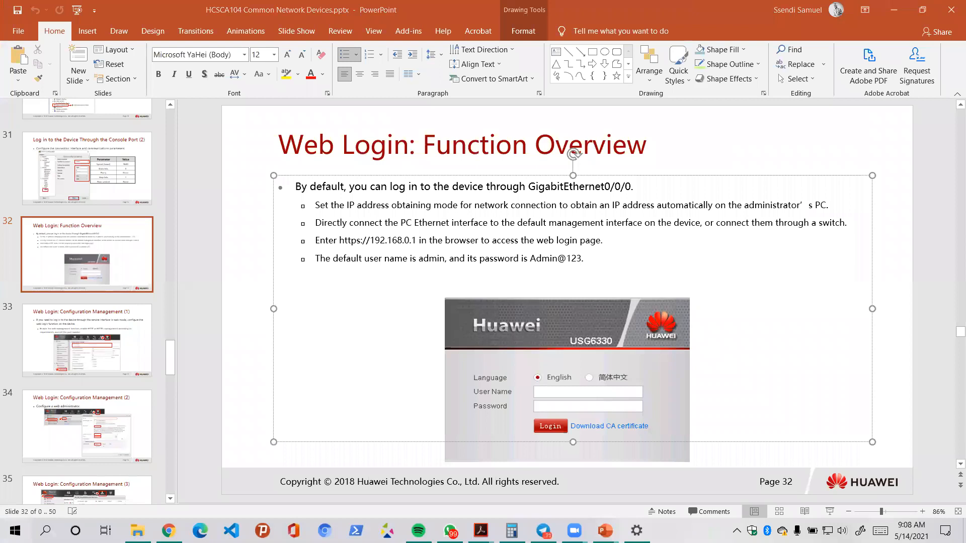
text(cont)
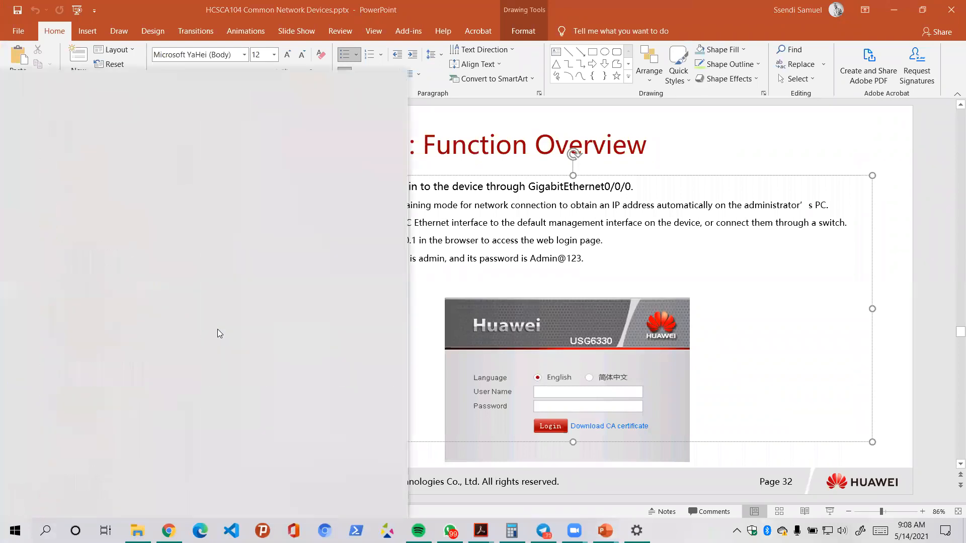
key(Return)
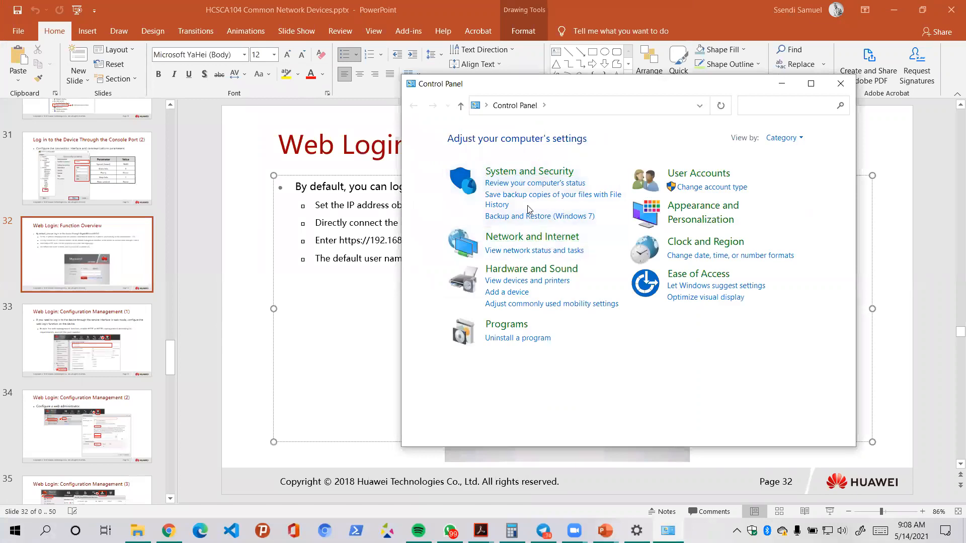
click(527, 243)
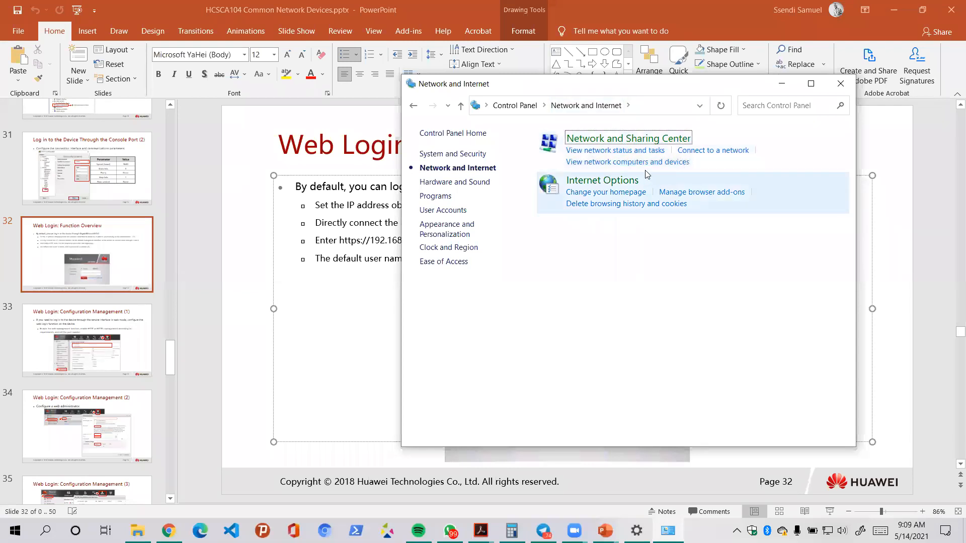
click(634, 151)
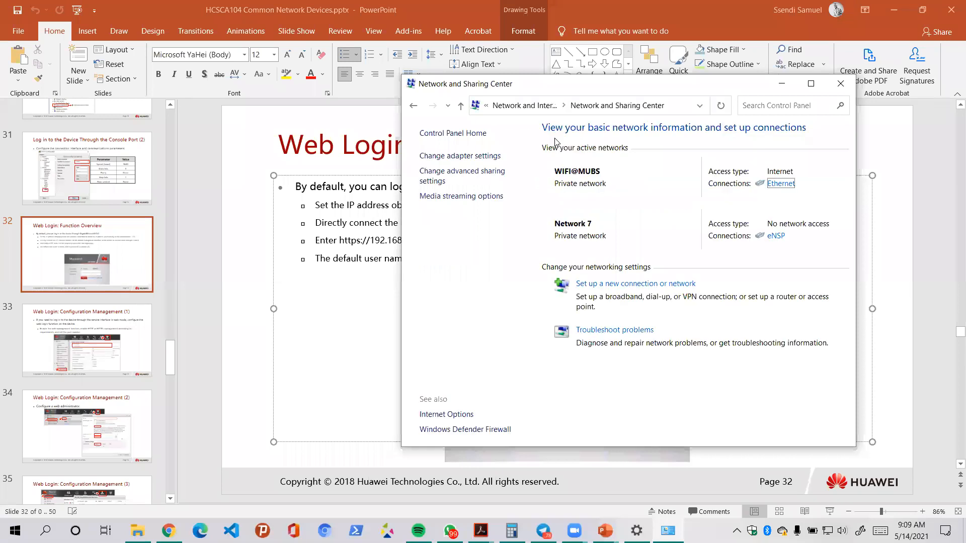
click(483, 158)
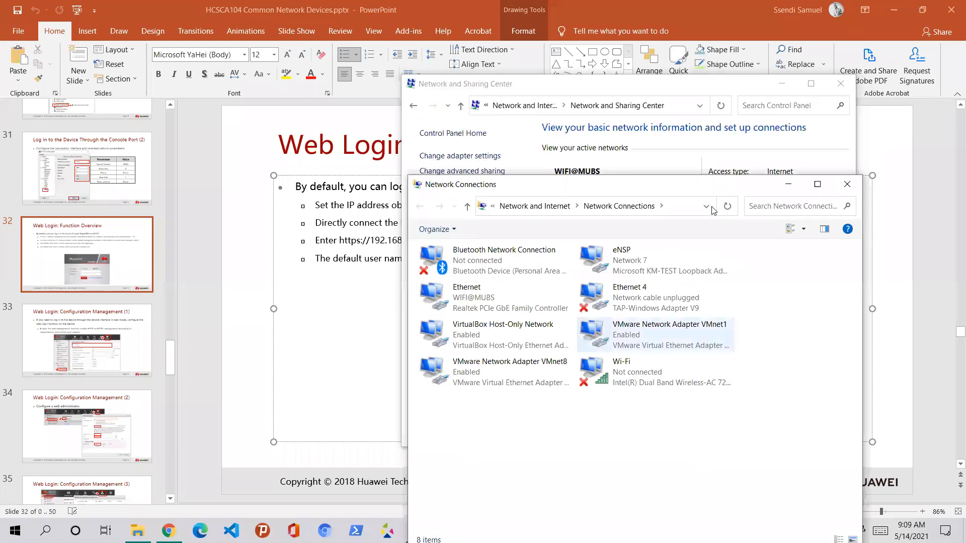
- Reopen the adapter list through the tray's Network & Internet settings and Change adapter options
drag(696, 193, 496, 102)
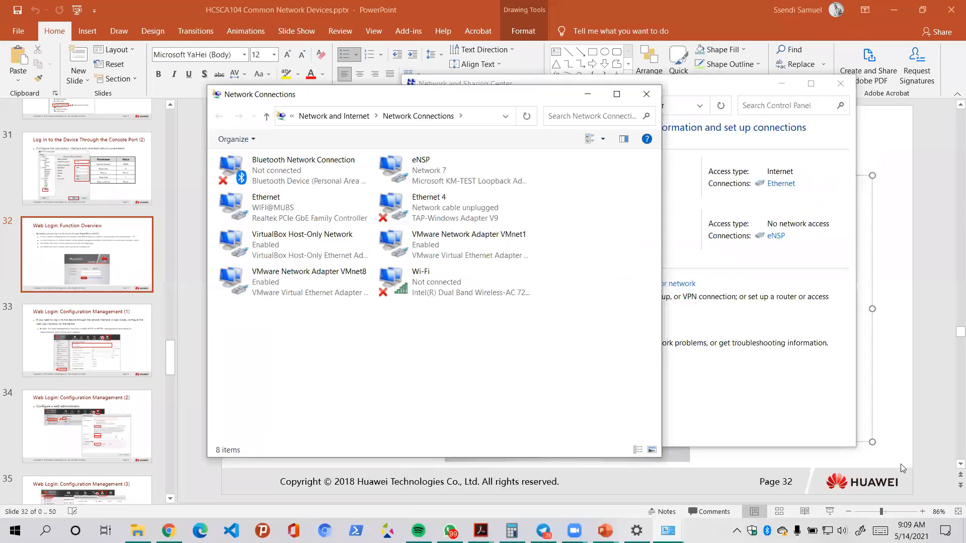
right_click(783, 531)
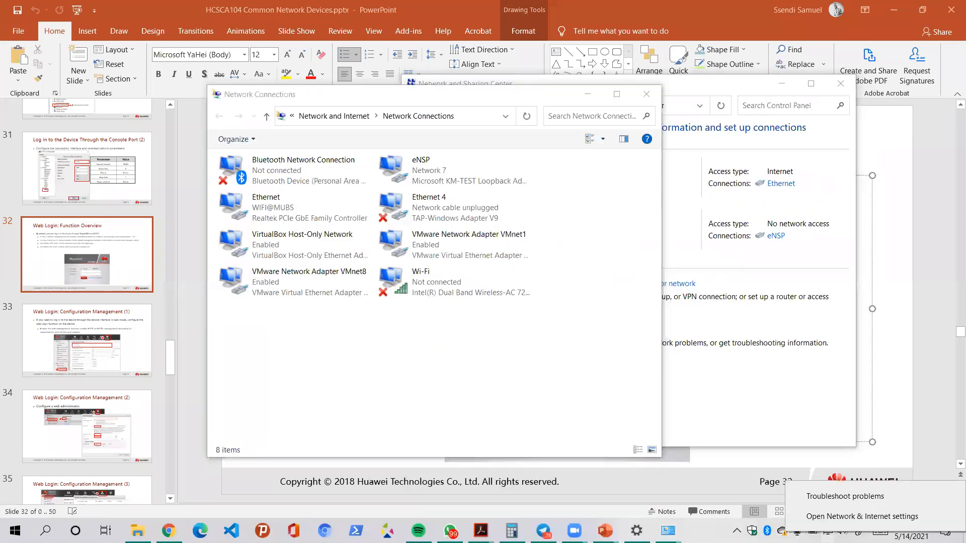
click(837, 523)
scroll(274, 355, down, 3)
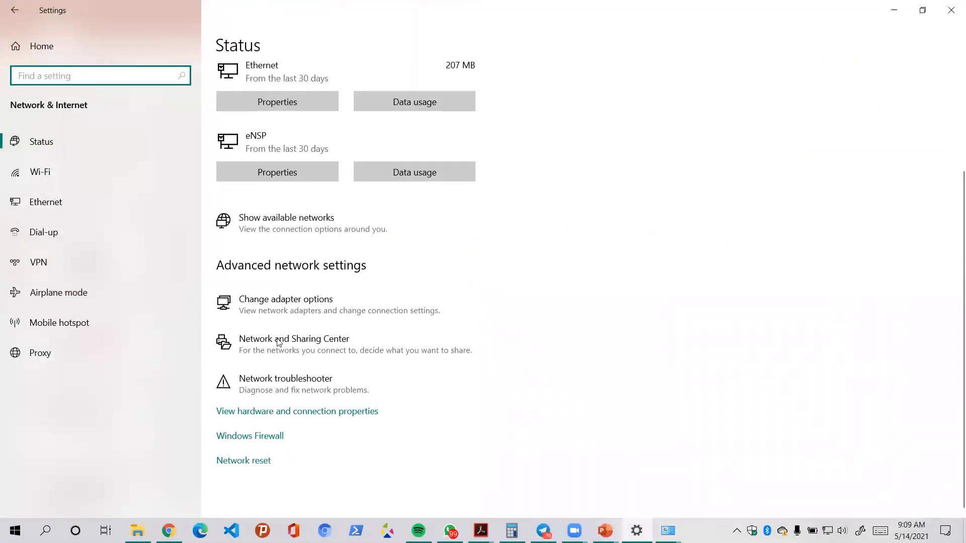
click(299, 311)
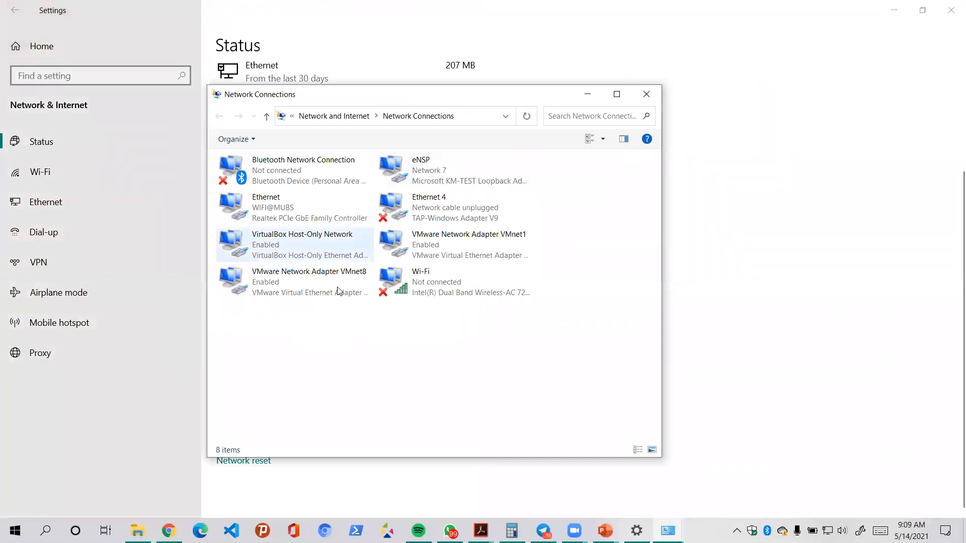
- Select the eNSP adapter, then briefly open and close the Start menu and the Run dialog
drag(632, 338, 267, 148)
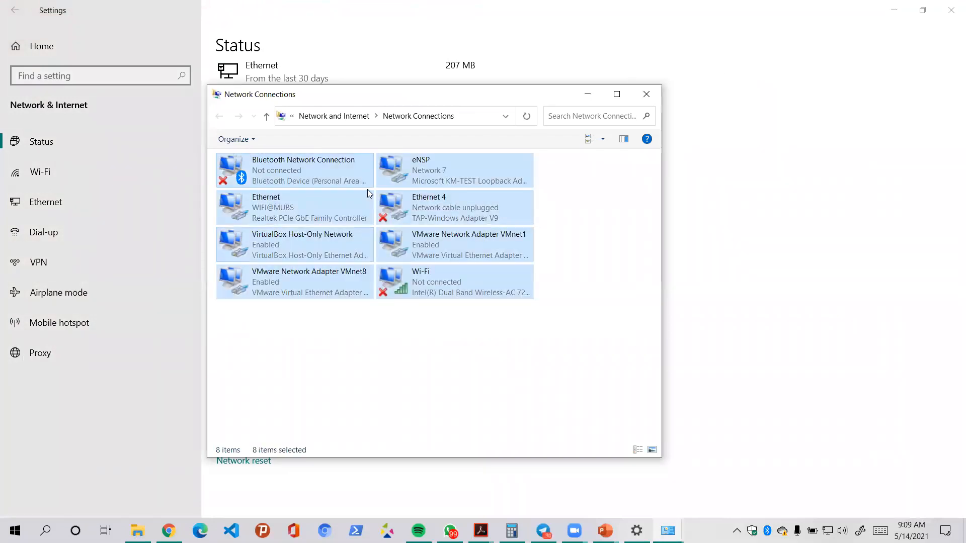
click(479, 162)
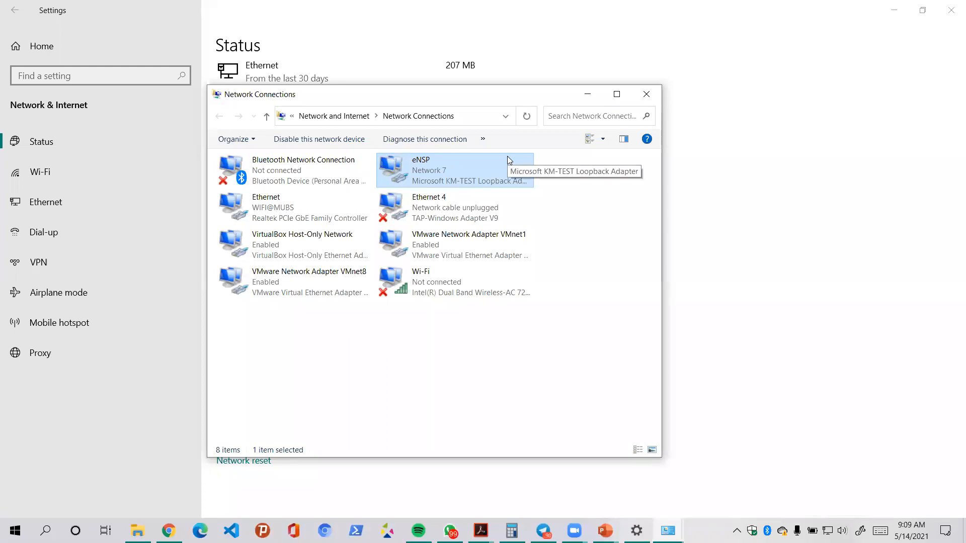
click(15, 530)
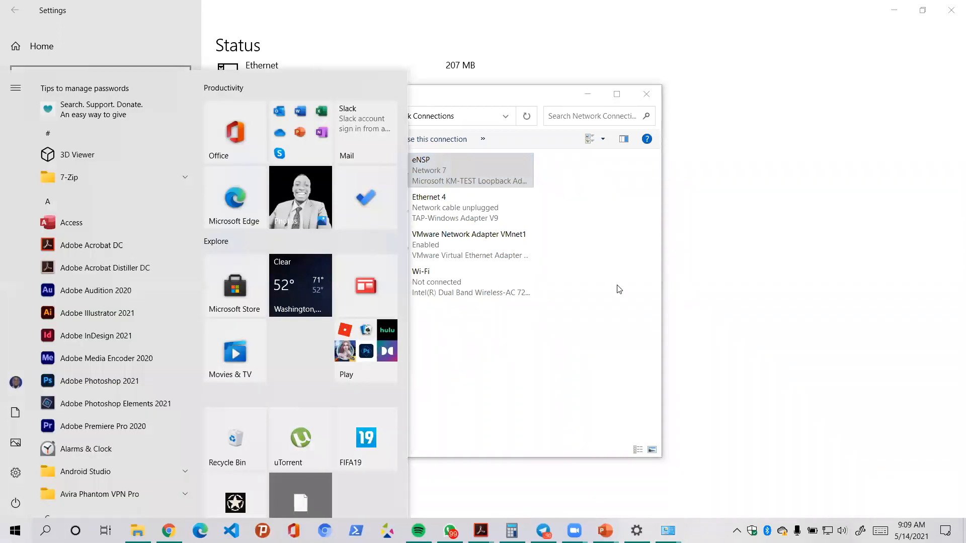
click(619, 289)
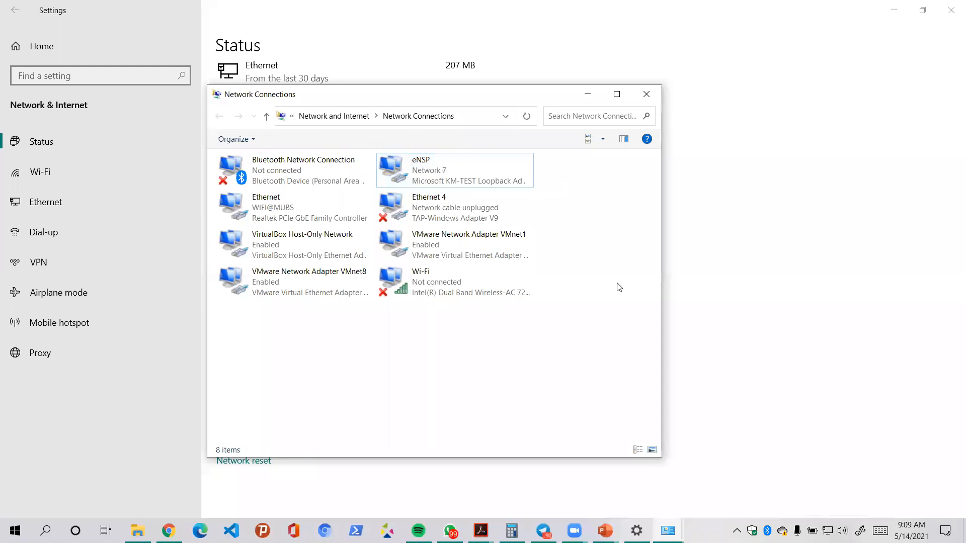
key(super+r)
click(231, 388)
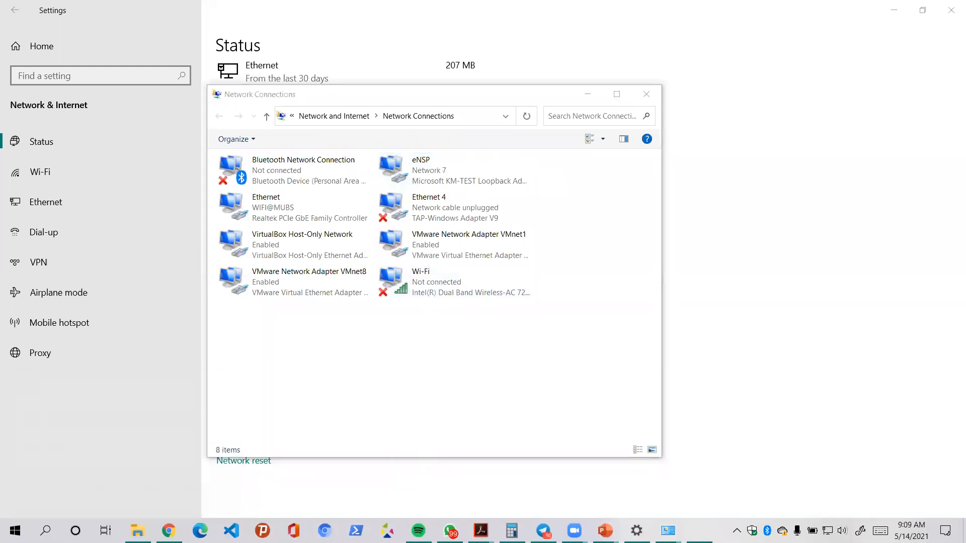
- Open the Run dialog by searching 'run' from the Start menu
click(15, 530)
text(run)
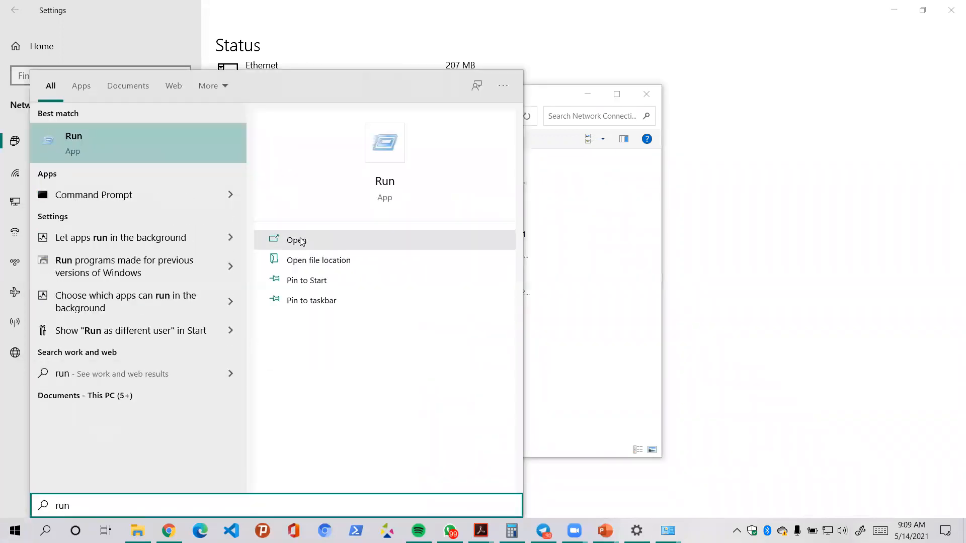
click(297, 240)
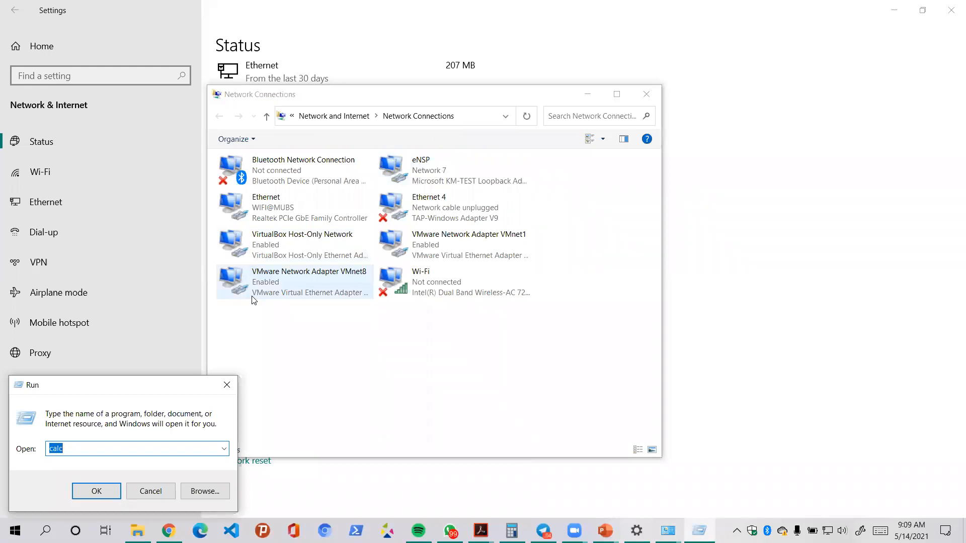
- Enter hdwwiz in the Run box and run it to launch the Add Hardware Wizard
text(mm)
key(BackSpace)
key(BackSpace)
text(vm)
key(BackSpace)
key(BackSpace)
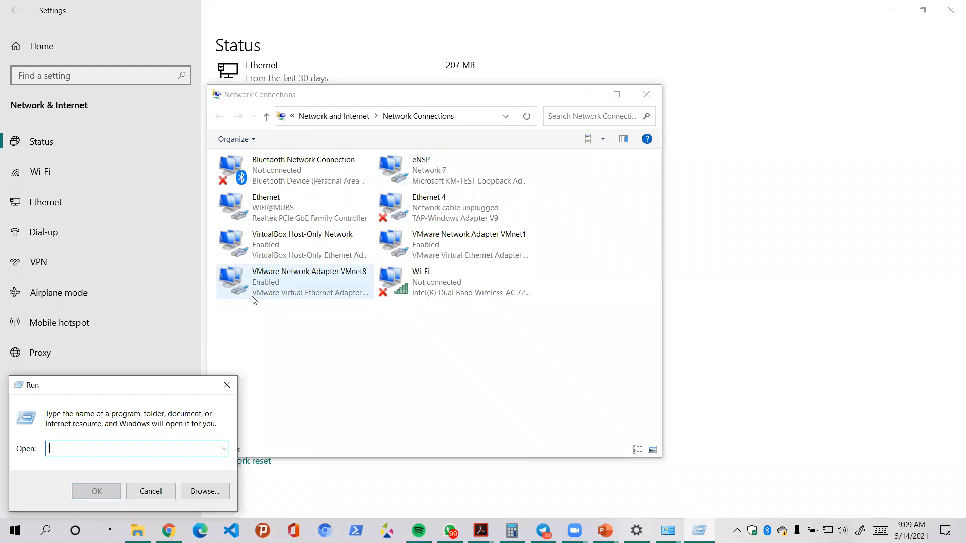
click(225, 449)
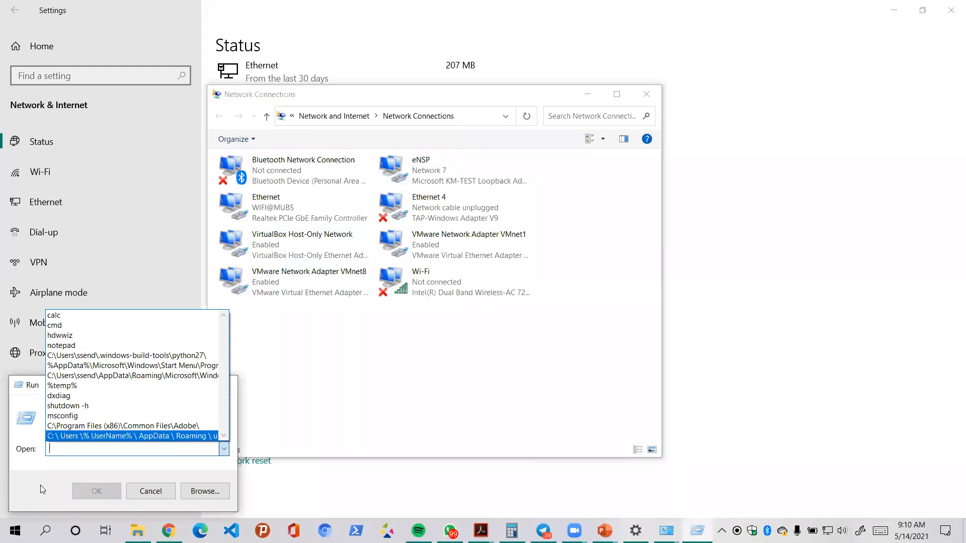
click(73, 455)
text(h)
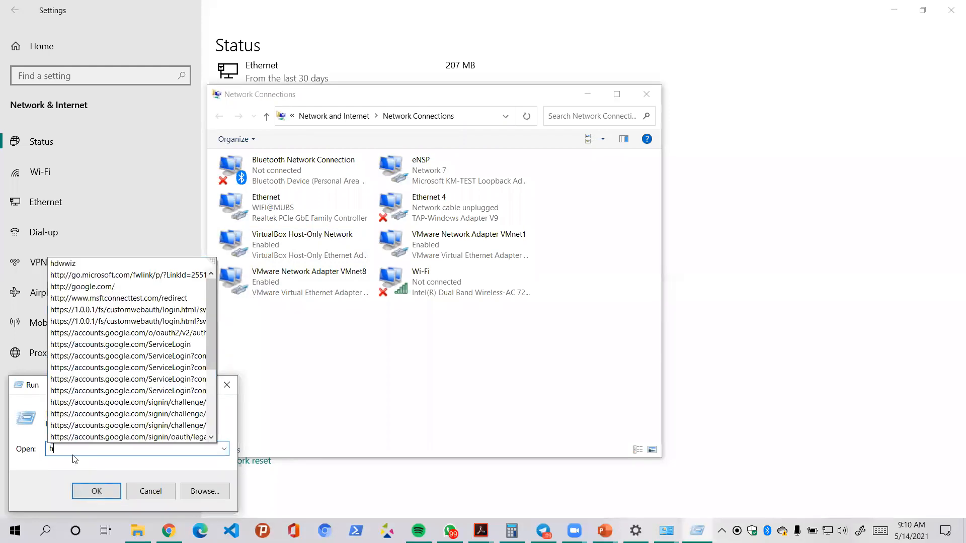
text(dw)
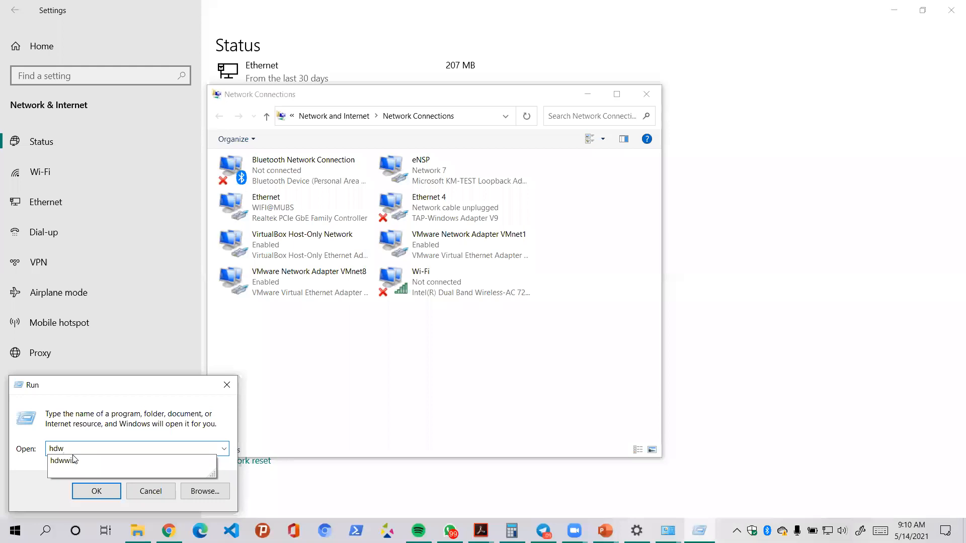
text(wiz)
click(74, 459)
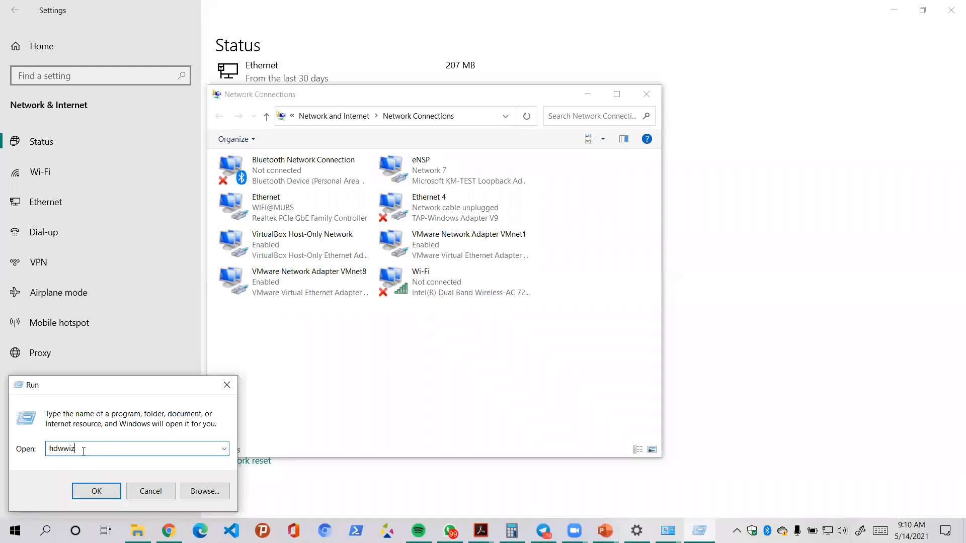
click(89, 497)
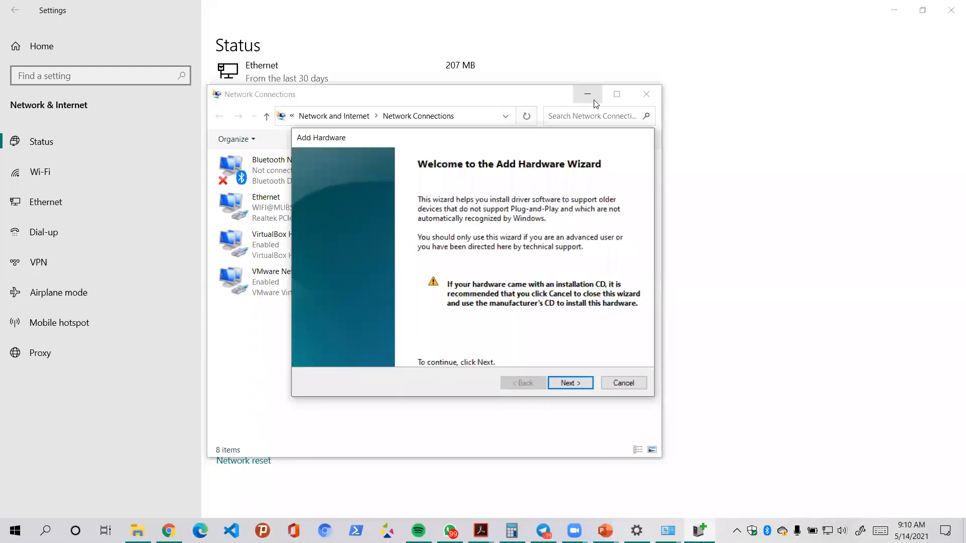
- Minimize the Network Connections, Settings, PowerPoint, File Explorer, Telegram and Gmail windows
click(588, 94)
click(893, 11)
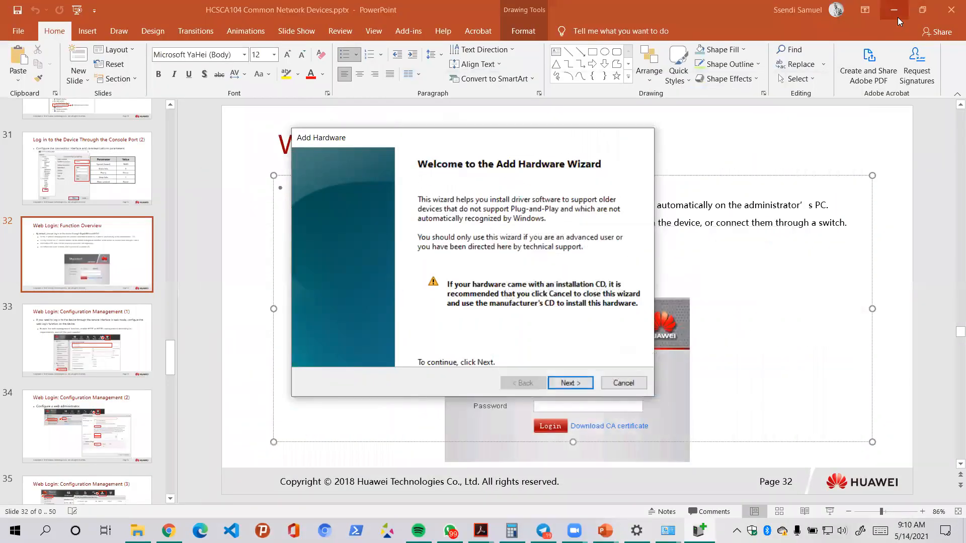
click(894, 11)
click(894, 11)
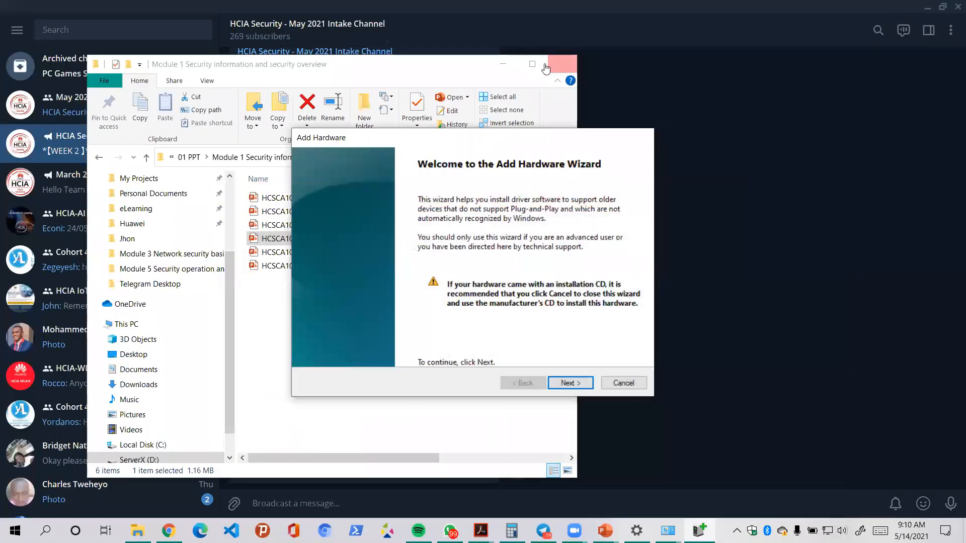
click(577, 14)
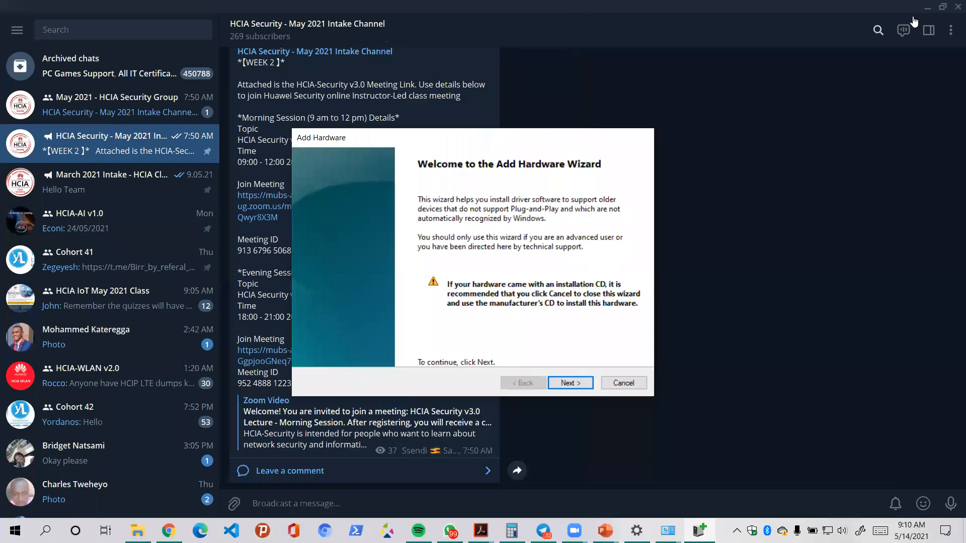
click(927, 8)
click(892, 9)
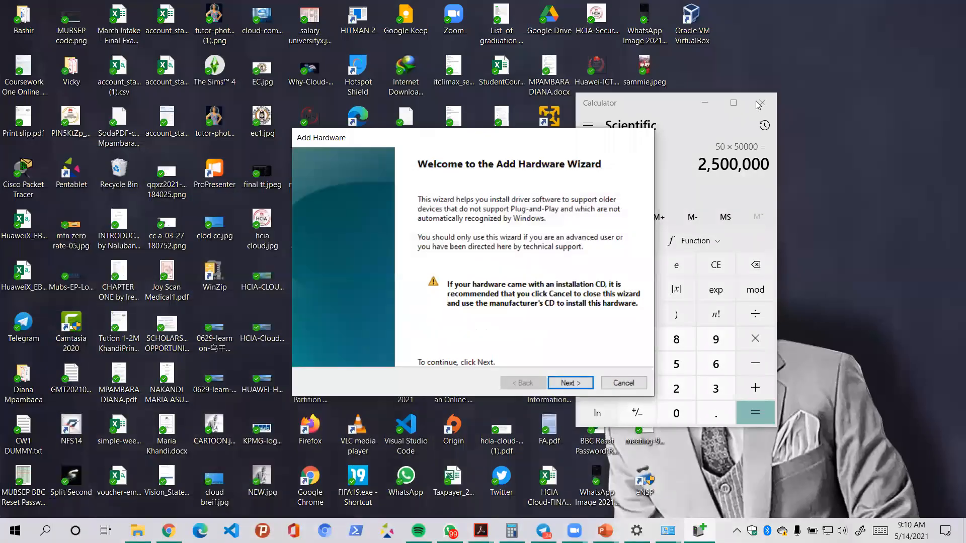
- Close Calculator, move the wizard aside, and continue past its Welcome page
click(759, 103)
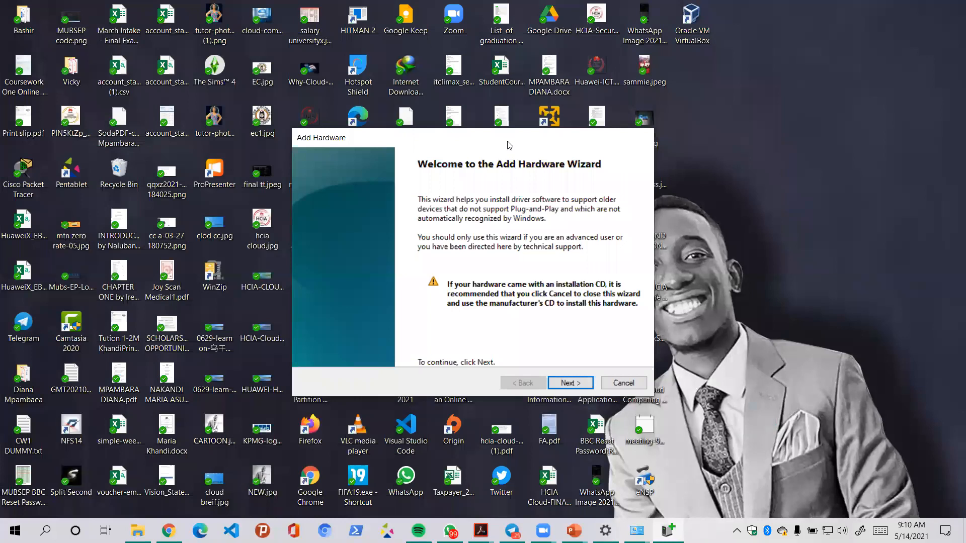
drag(509, 145, 732, 85)
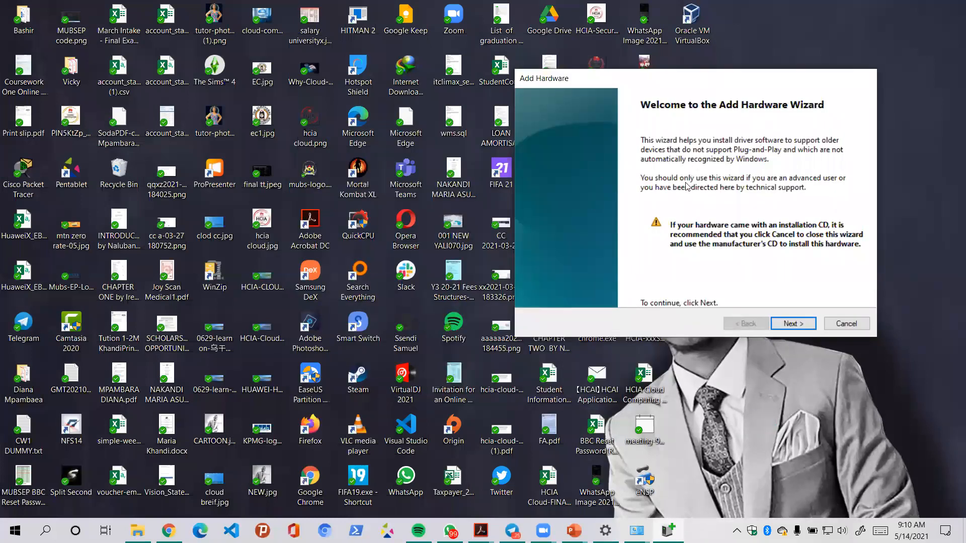
click(797, 324)
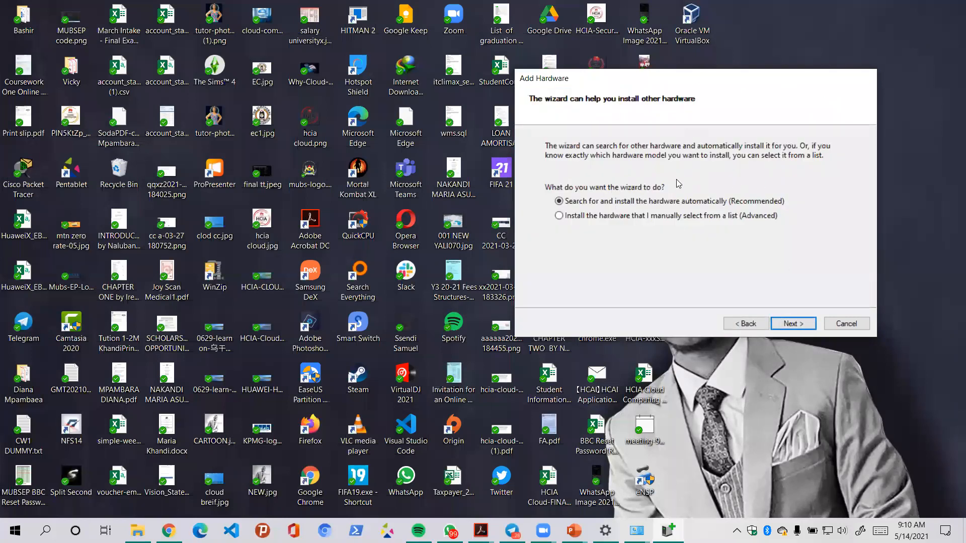
- Choose manual installation from a list and pick Network adapters as the hardware type
click(572, 219)
click(794, 325)
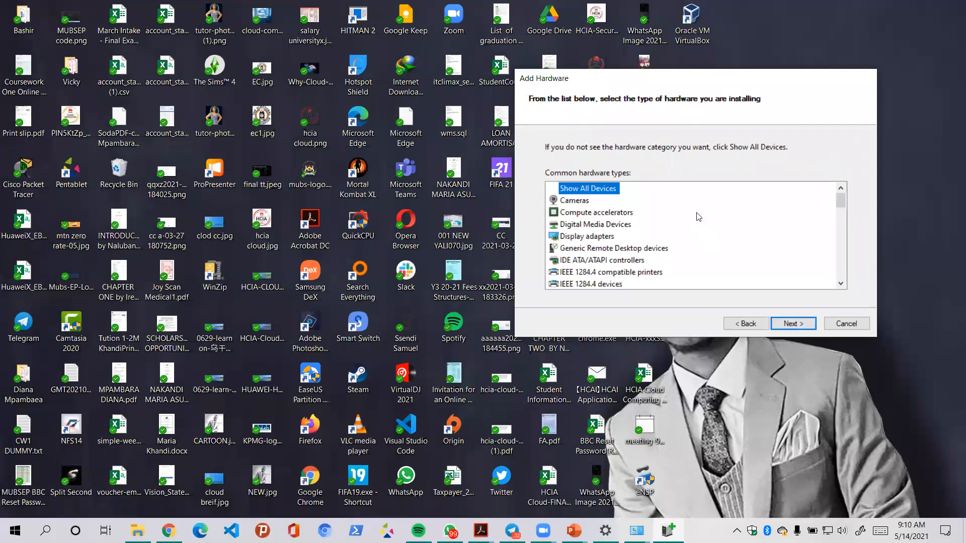
drag(839, 206, 844, 232)
click(578, 249)
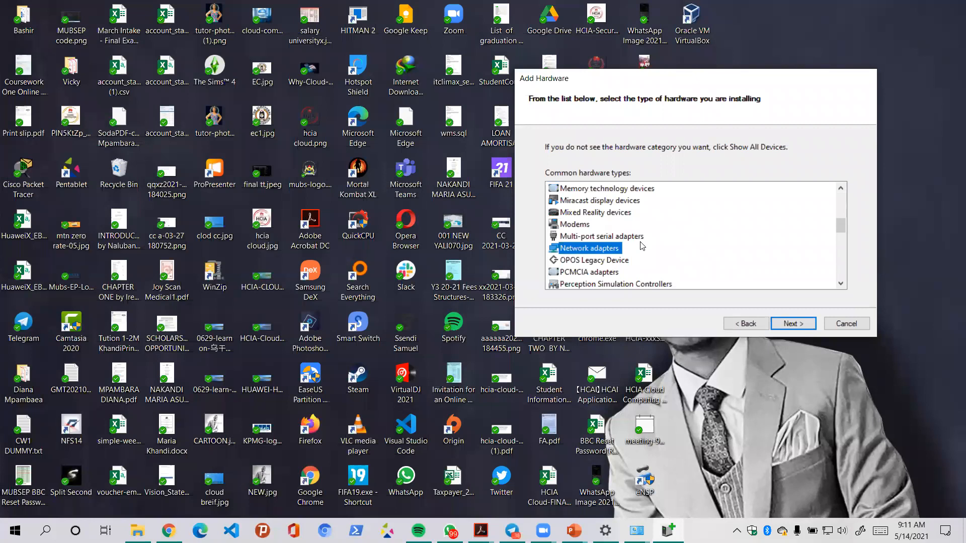
click(789, 324)
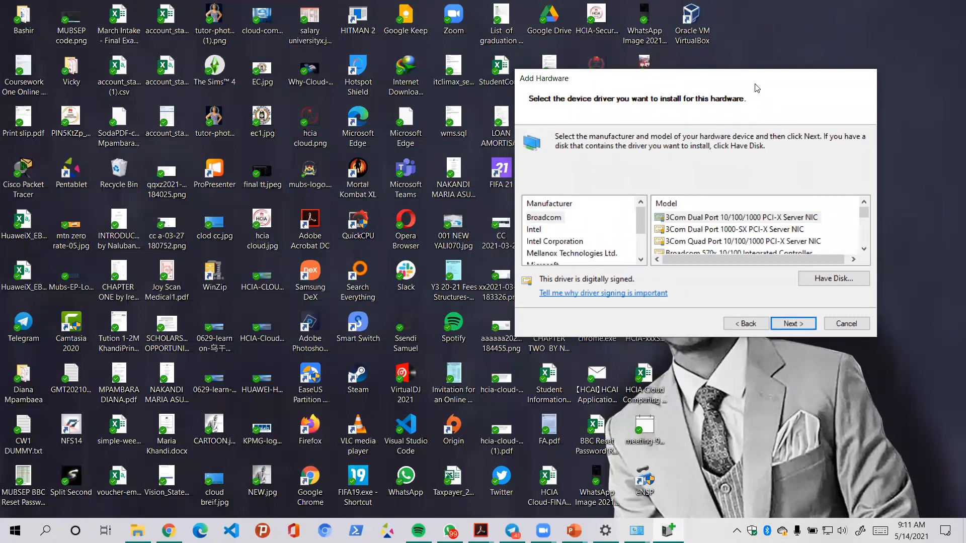
- Select manufacturer Microsoft and model Microsoft KM-TEST Loopback Adapter, then proceed to installation
drag(756, 89, 349, 120)
drag(233, 254, 236, 276)
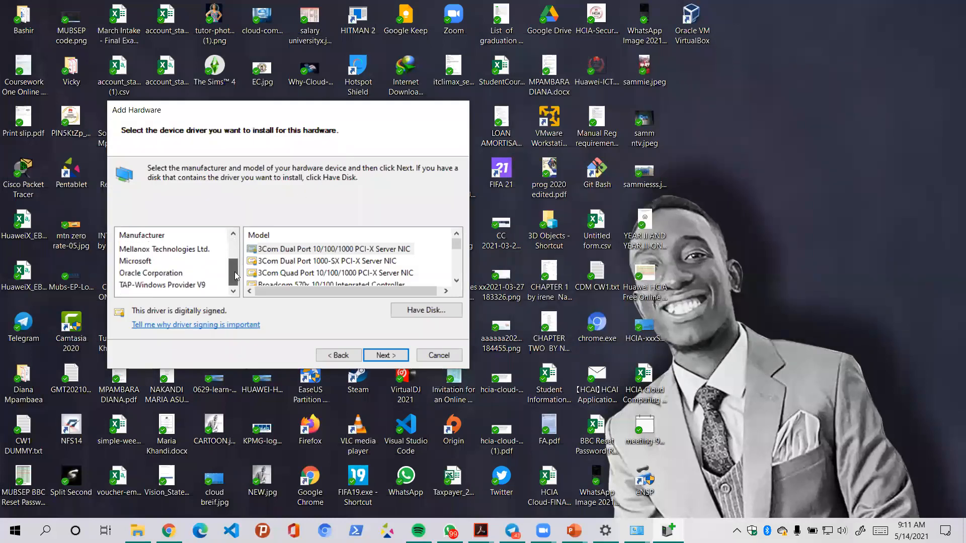
click(151, 261)
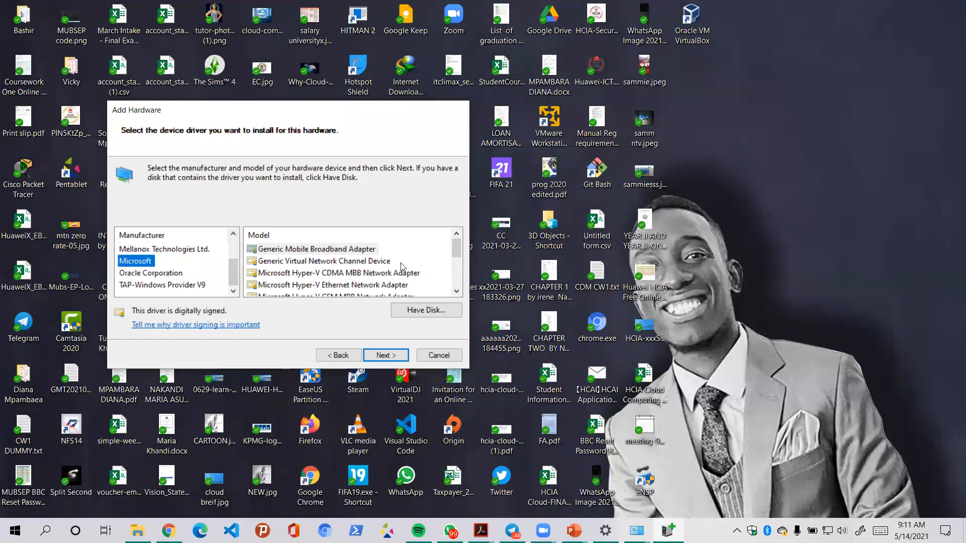
drag(459, 253, 455, 280)
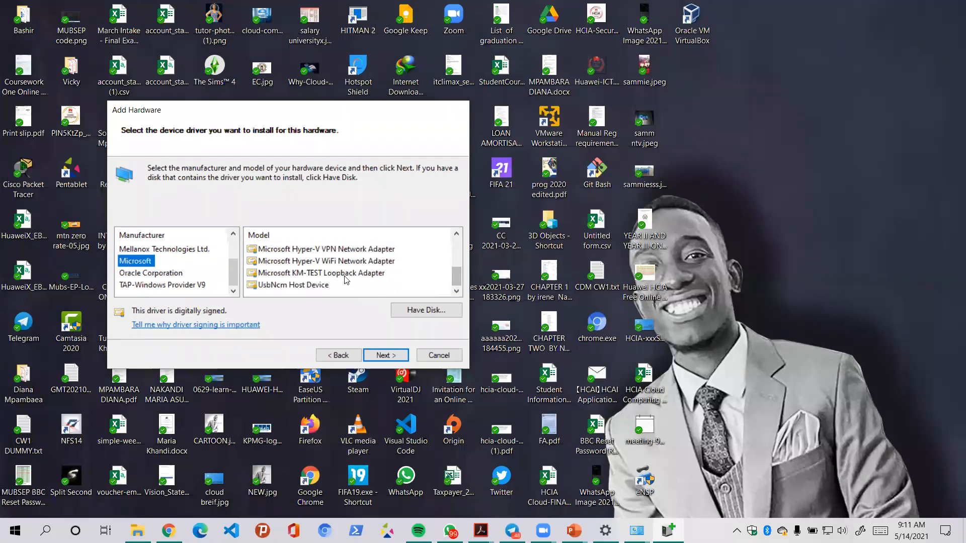
click(374, 273)
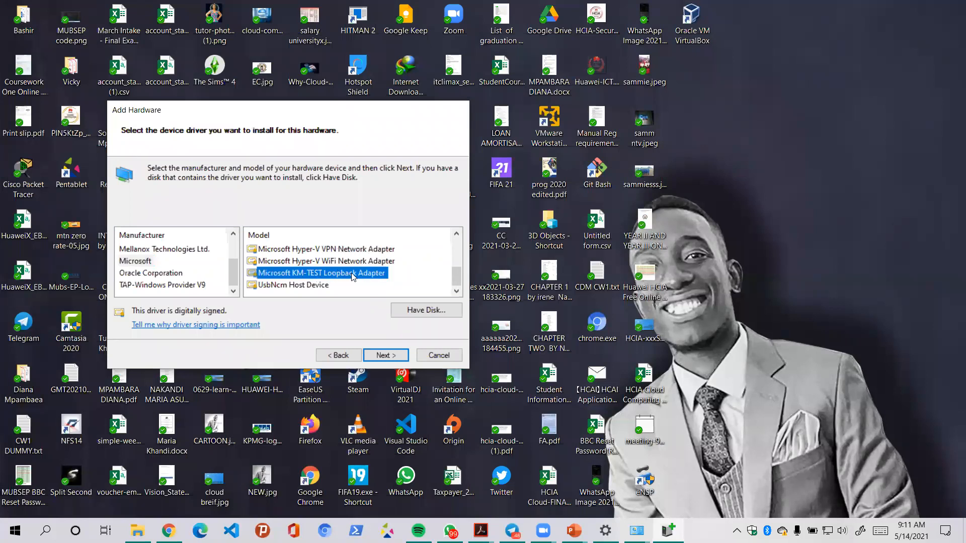
click(383, 355)
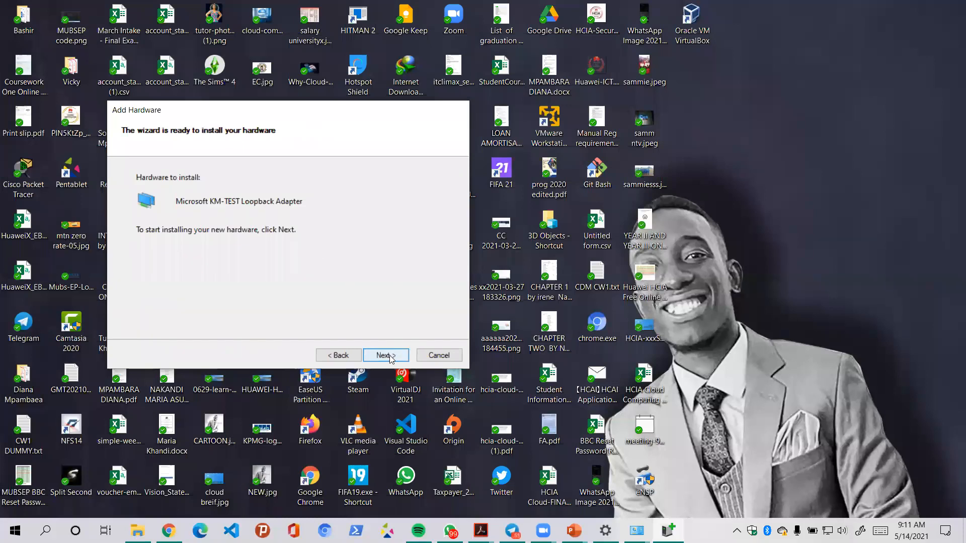
- Install the KM-TEST Loopback Adapter, finish the wizard, and bring Network Connections back up
mouse_move(637, 531)
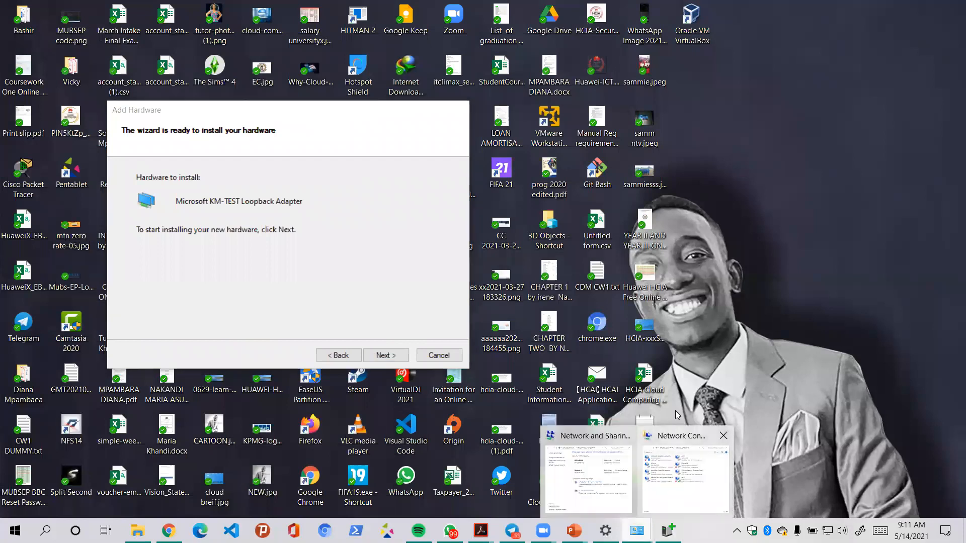
click(704, 478)
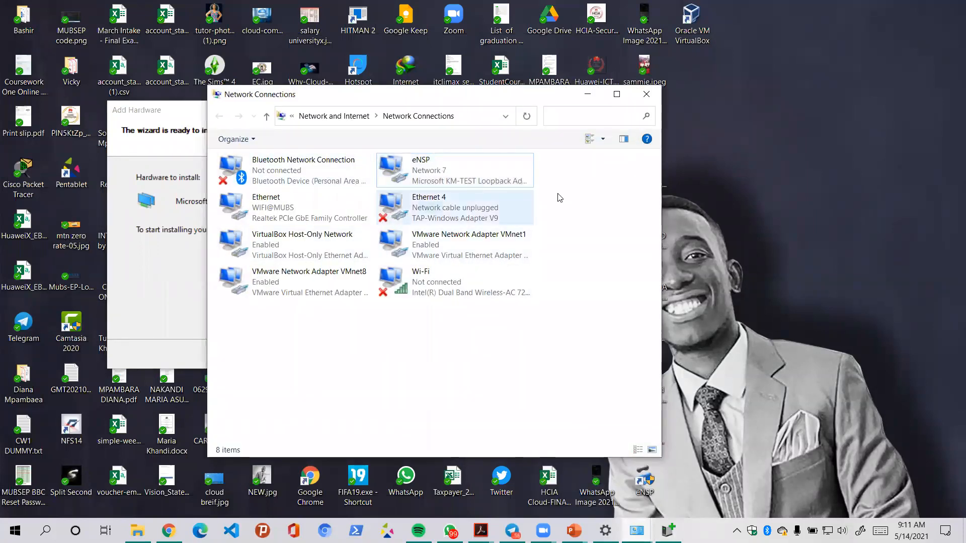
click(591, 97)
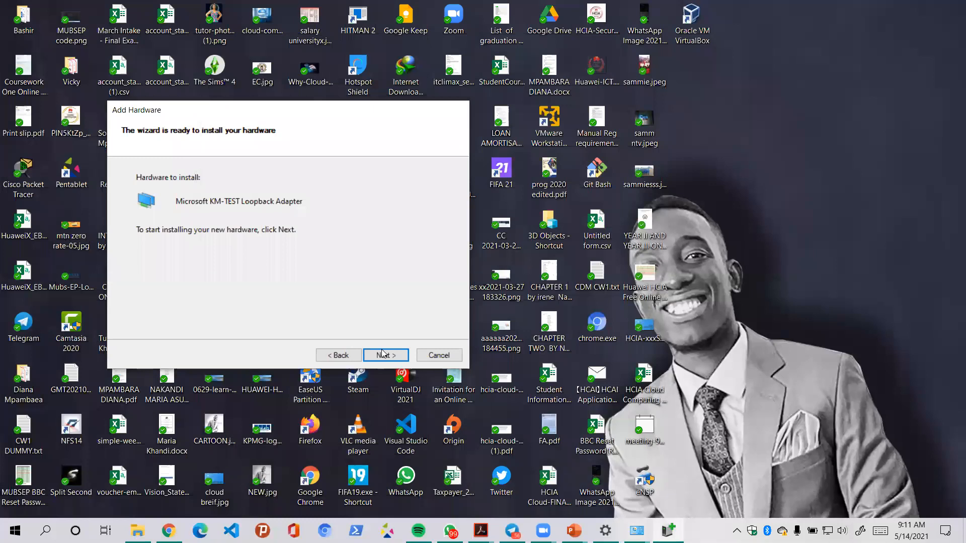
click(386, 355)
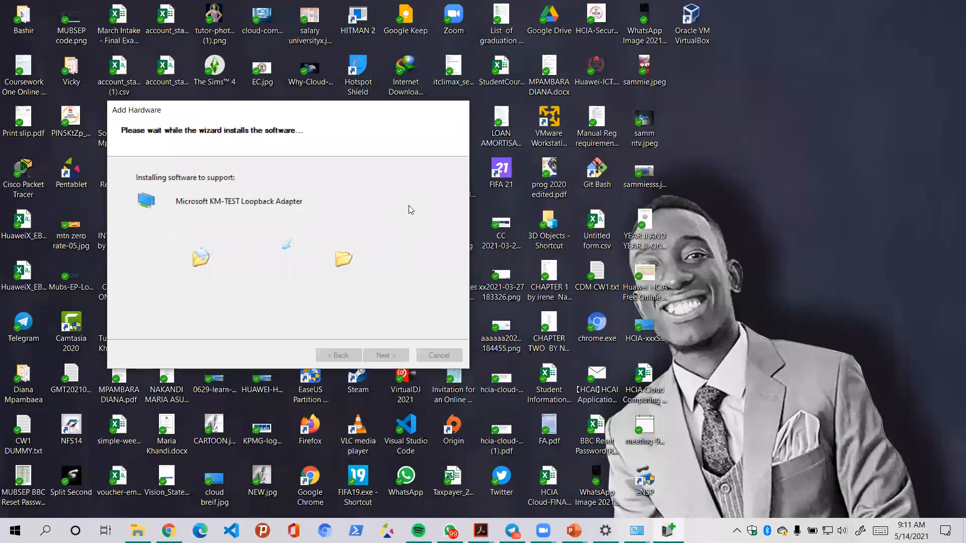
click(386, 355)
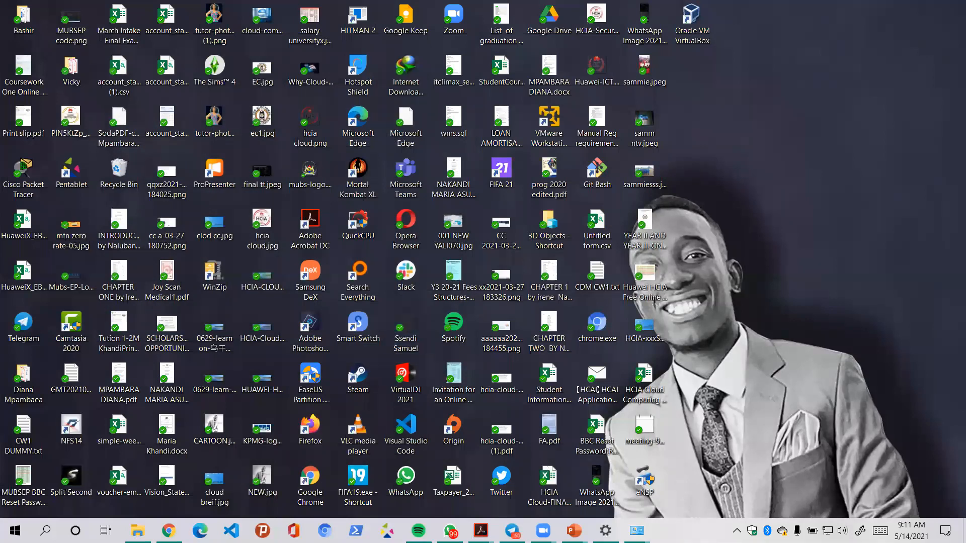
click(636, 531)
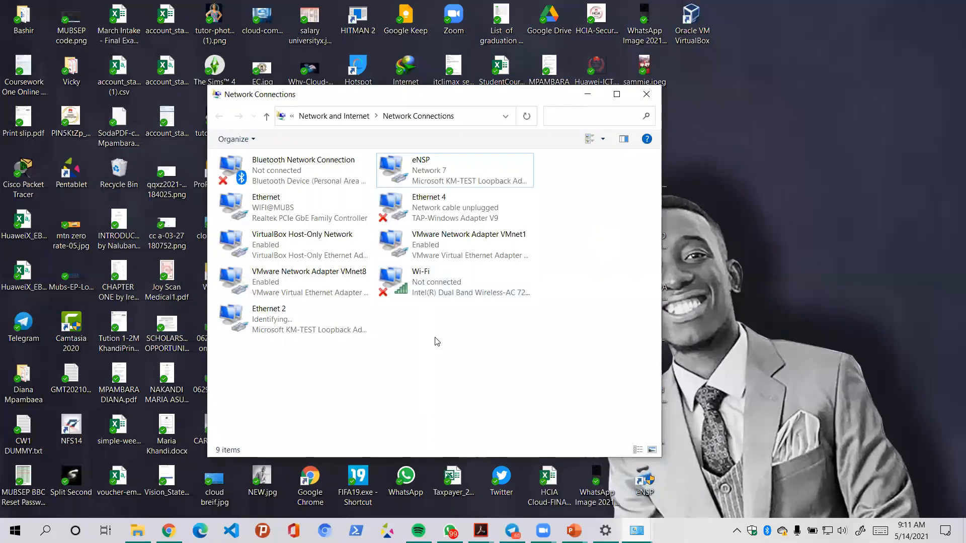
- Rename the Ethernet 2 loopback connection to 'test' from its right-click menu
drag(427, 333, 228, 308)
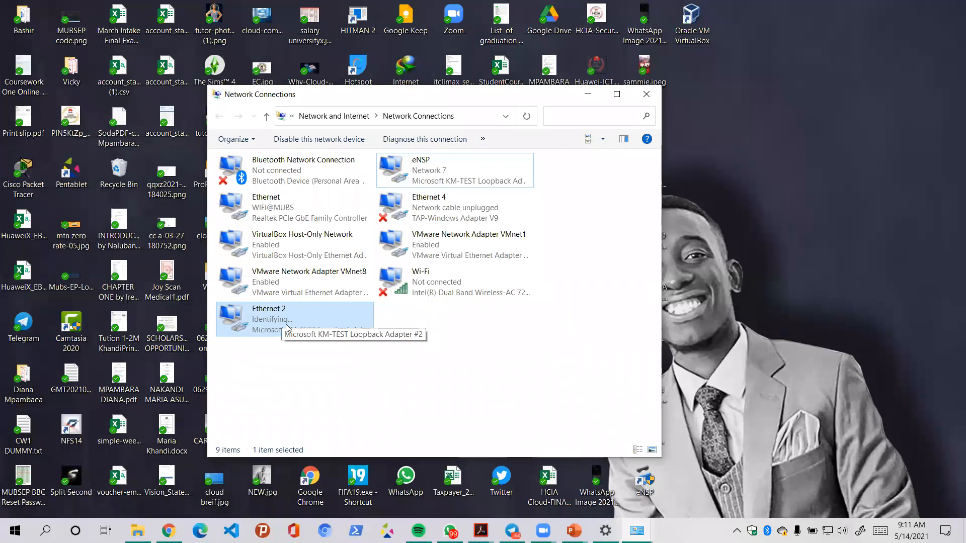
right_click(296, 315)
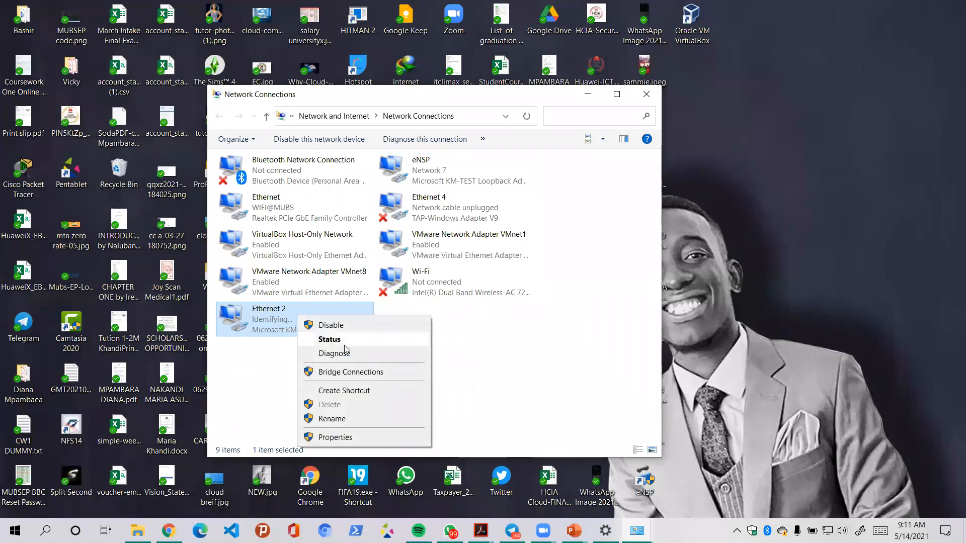
click(340, 418)
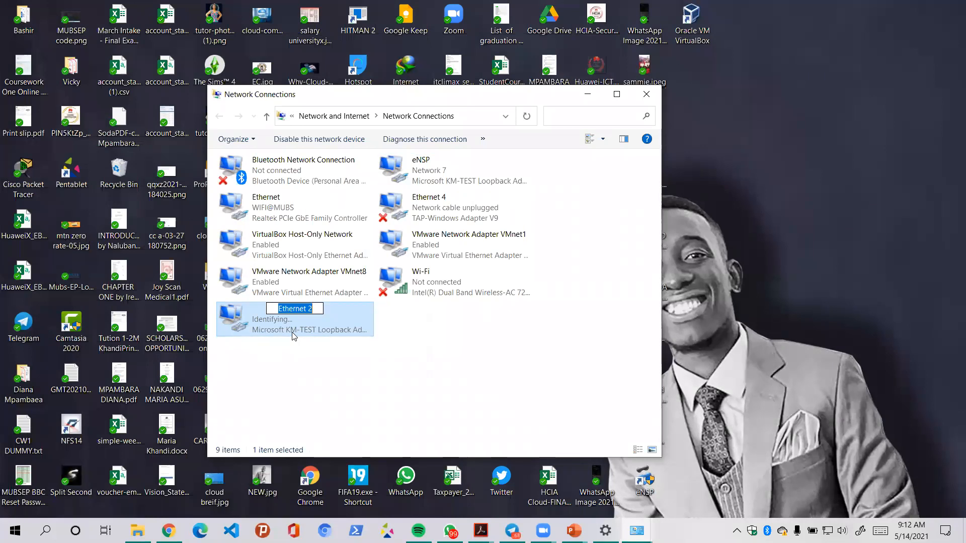
text(test)
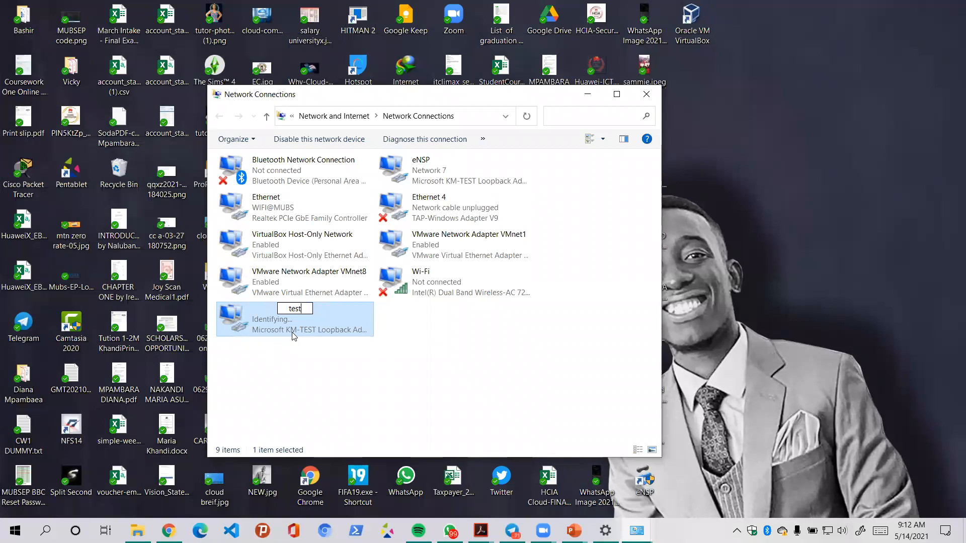
text( lab)
key(BackSpace)
key(BackSpace)
key(BackSpace)
key(BackSpace)
key(Return)
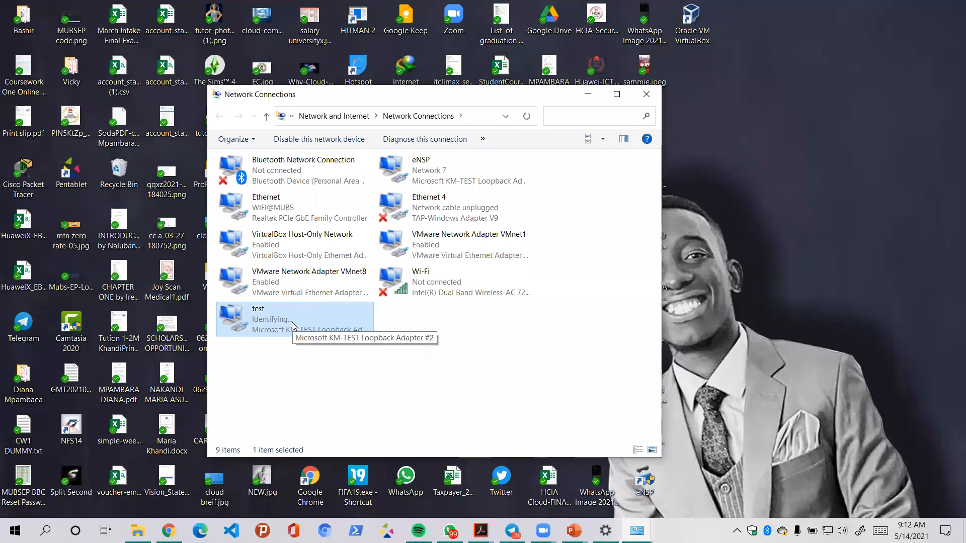
- Open the test connection's Properties and its Internet Protocol Version 4 (TCP/IPv4) settings
right_click(292, 323)
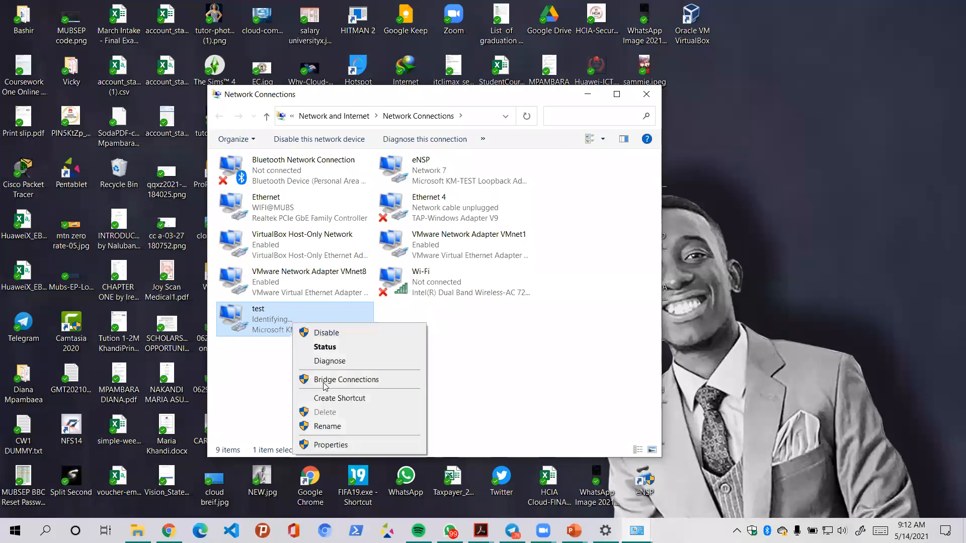
click(337, 446)
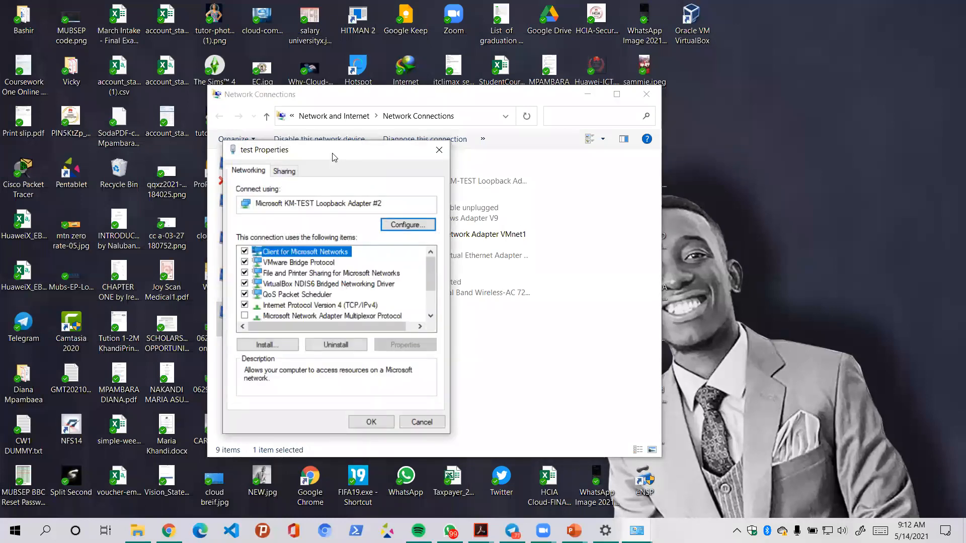
drag(351, 157, 594, 136)
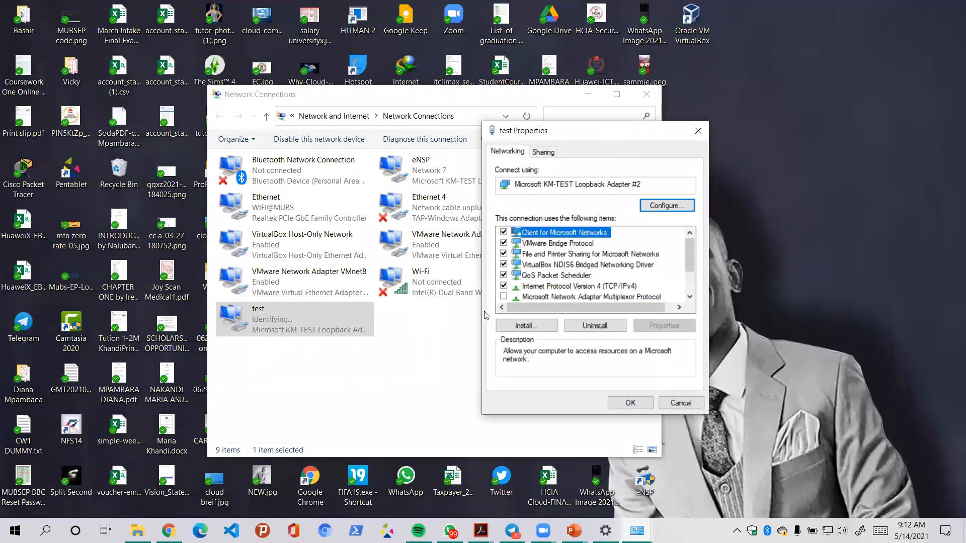
double_click(550, 286)
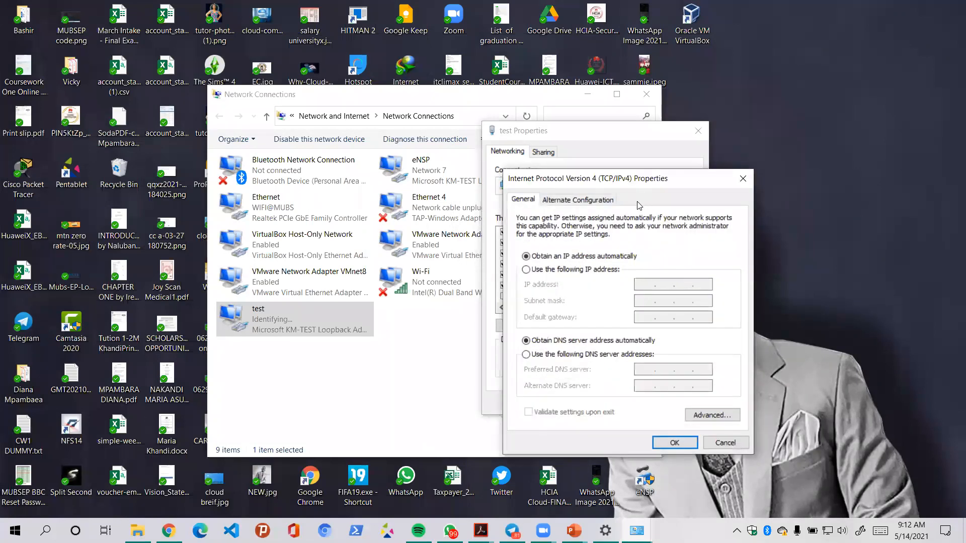
- Switch the test connection to a manual IPv4 address and begin entering 192.168.0
click(586, 273)
click(646, 282)
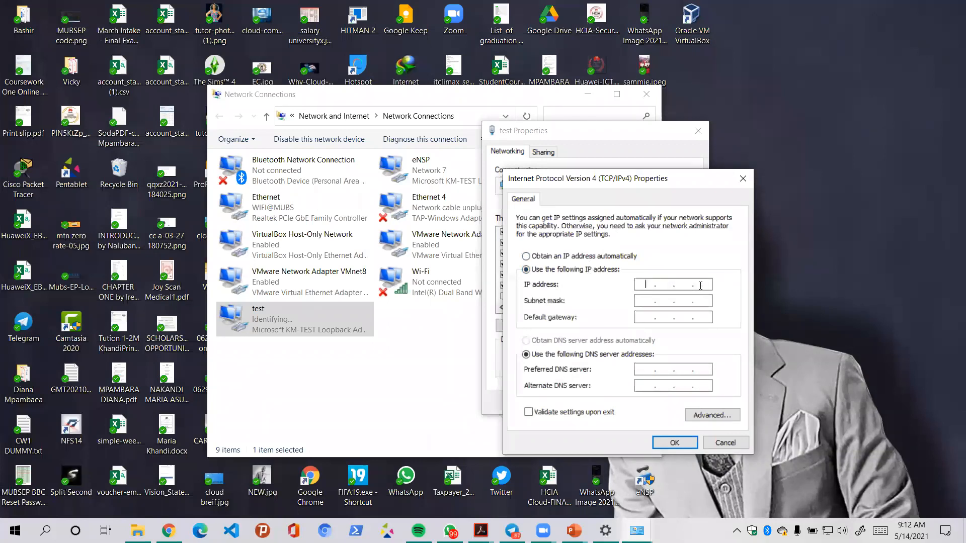
text(192)
text(1680)
text(1)
key(BackSpace)
text(8 . )
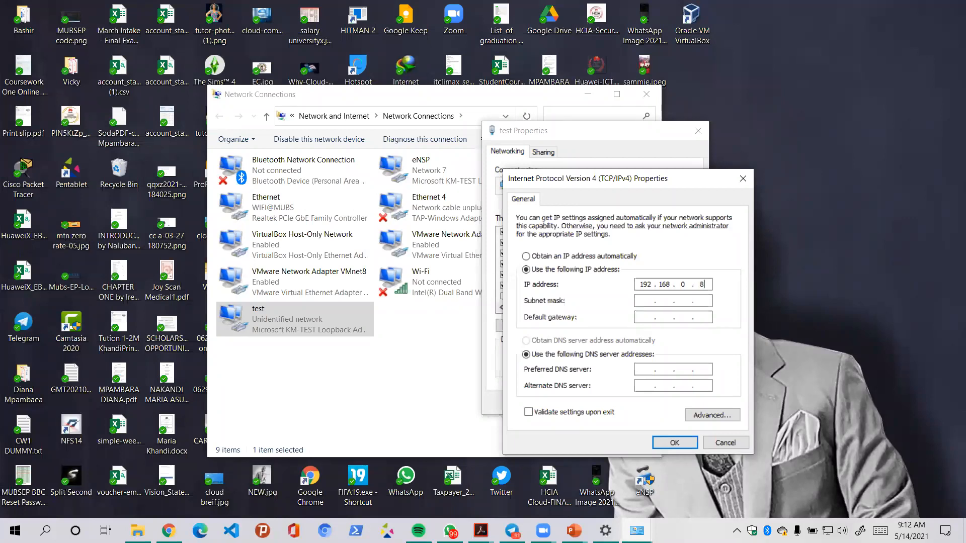
text(0)
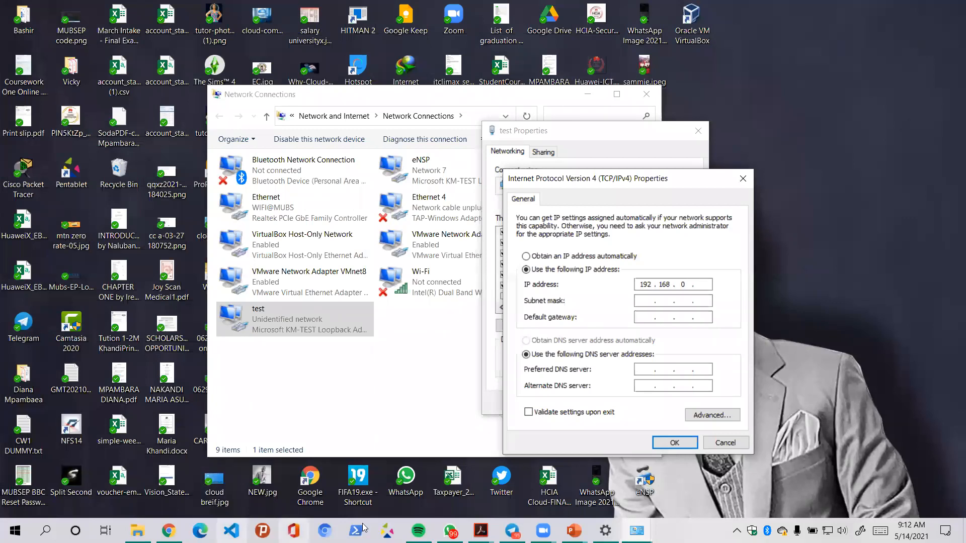
- Launch eNSP from Start search, then bring the Common Network Devices slides to the front
click(15, 531)
text(ens)
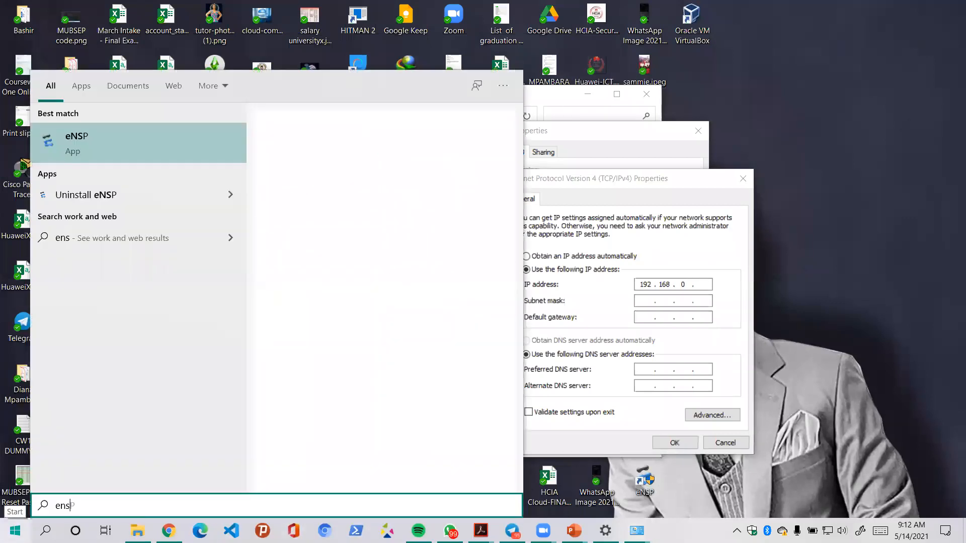
click(313, 245)
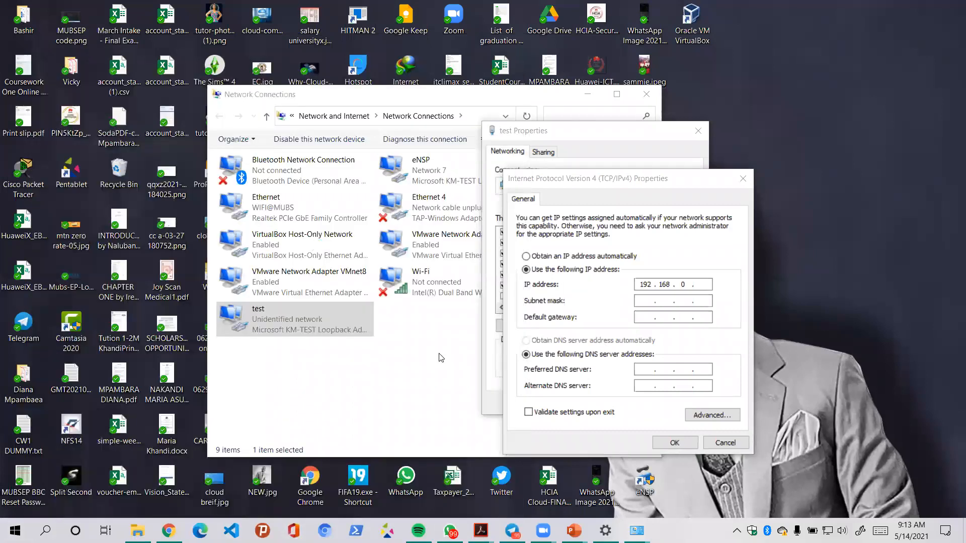
mouse_move(574, 531)
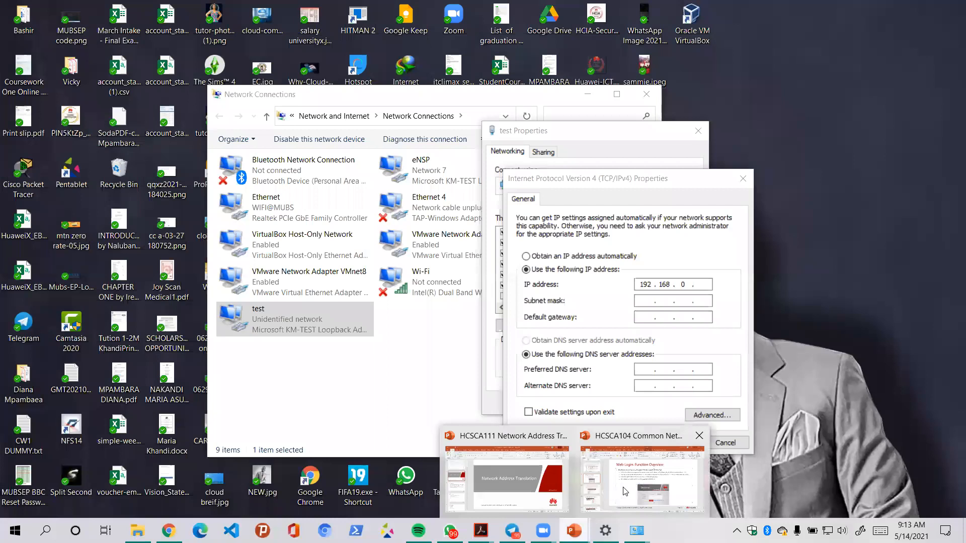
click(632, 489)
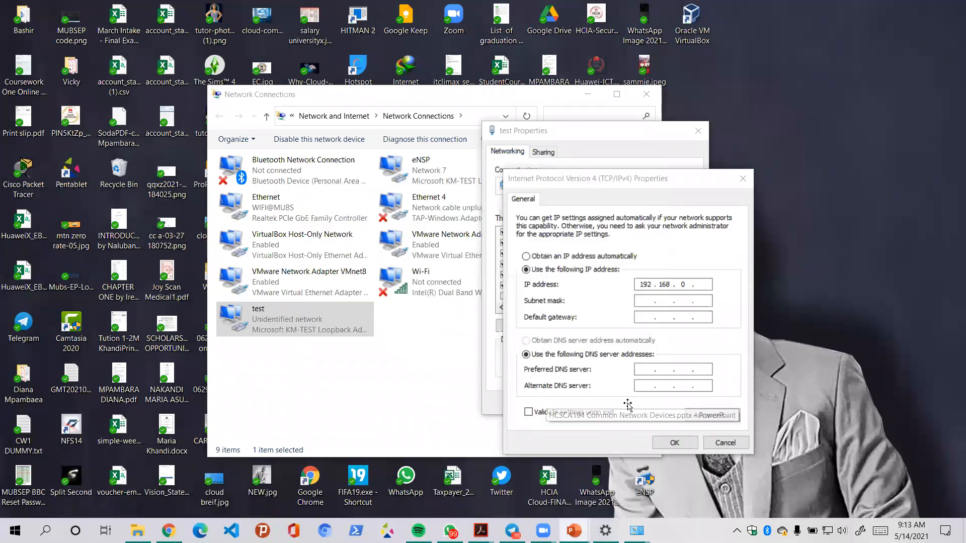
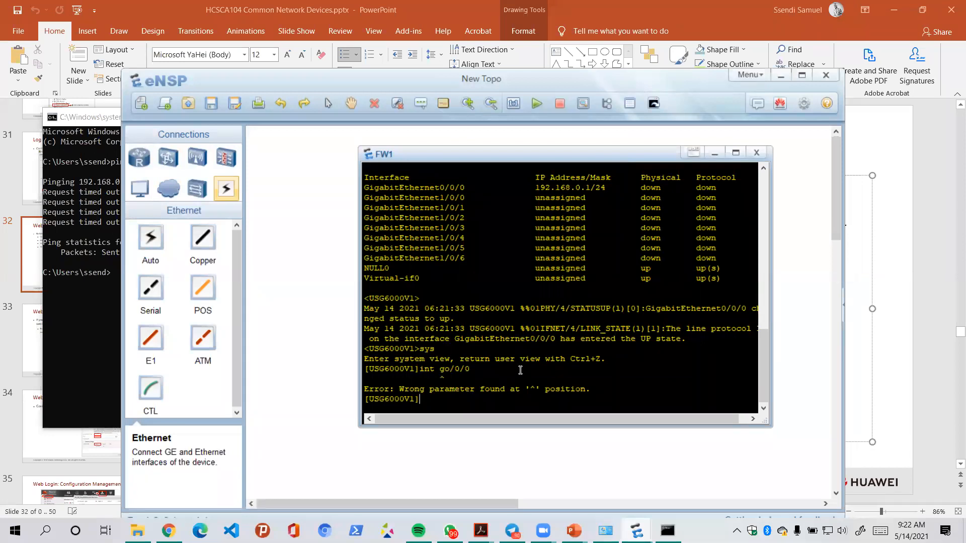
- Apply 'service-manage ping permit' to FW1's GigabitEthernet0/0/0 interface
text(int g0/0/0)
key(Return)
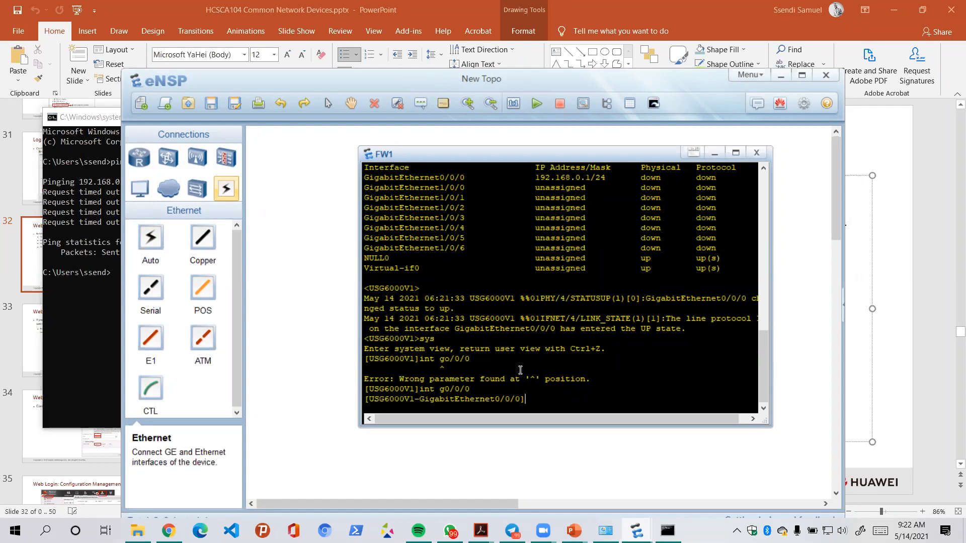
text(serbice-ma)
key(Tab)
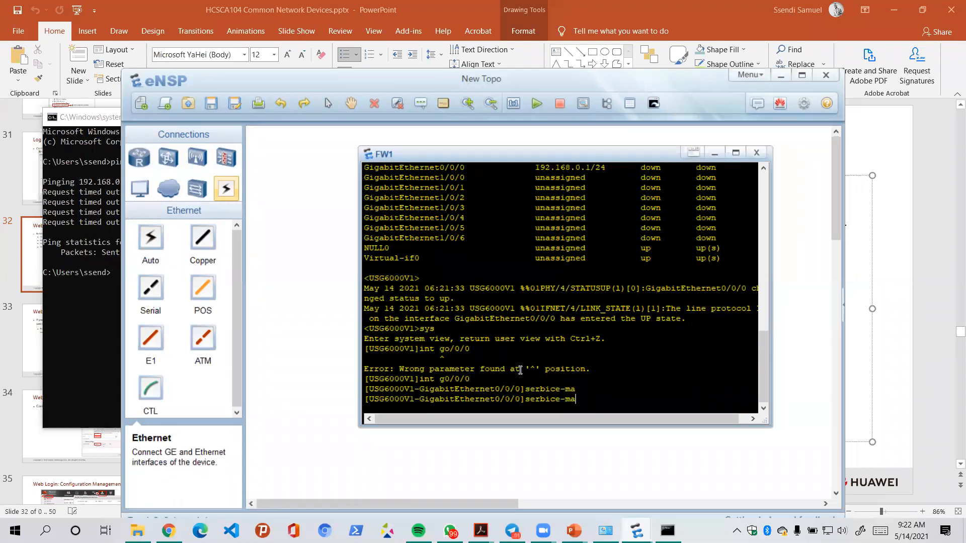
key(BackSpace)
key(BackSpace)
key(BackSpace)
key(BackSpace)
key(BackSpace)
key(BackSpace)
key(BackSpace)
key(BackSpace)
text(rvice-manage ping permit)
key(Return)
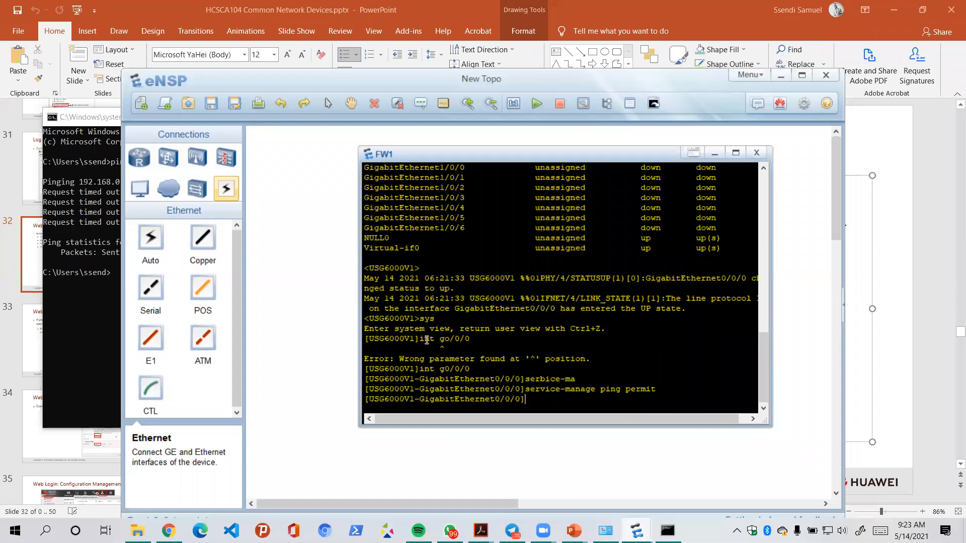
- Re-run ping 192.168.0.1 in Command Prompt, getting four replies with 0% loss
click(99, 314)
key(Up)
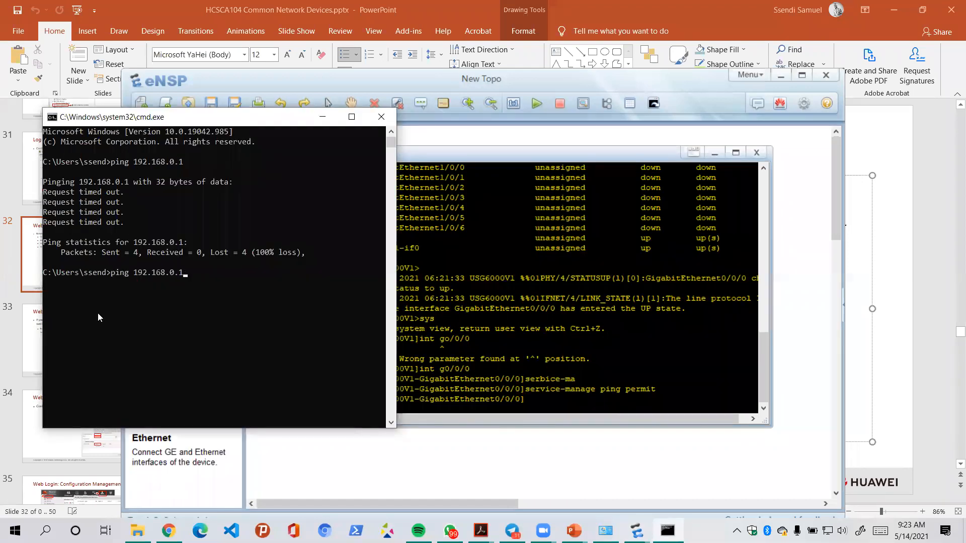
key(Return)
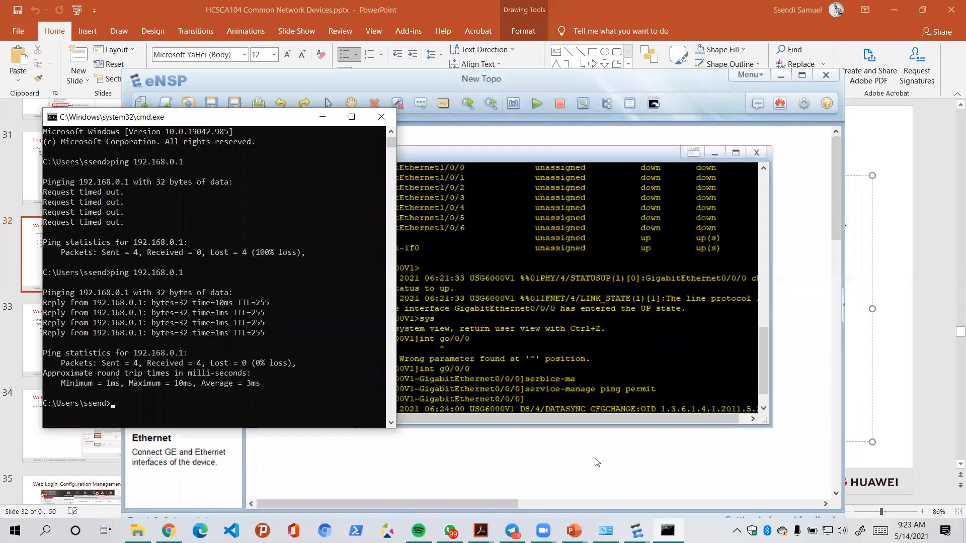
click(737, 531)
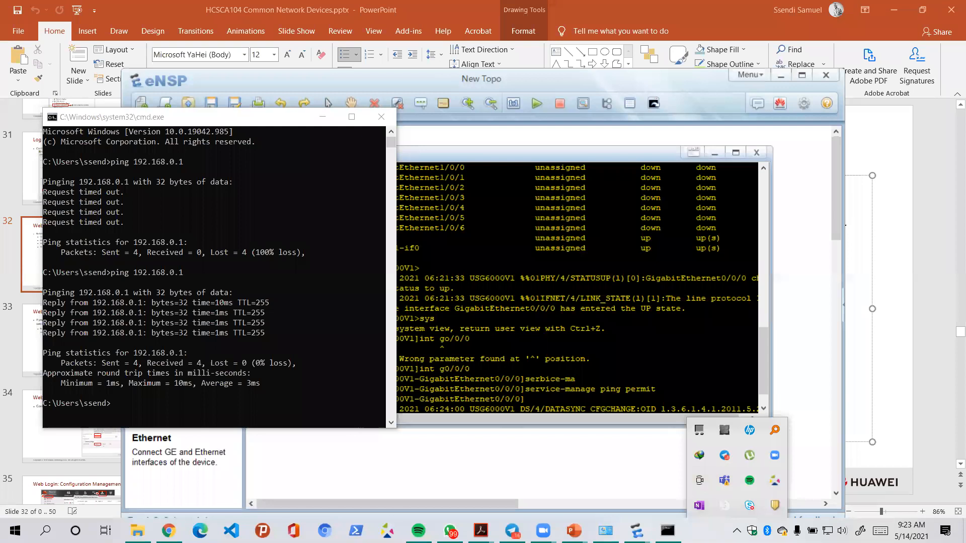
- Check 192.168.0.1:8443 in Chrome, which times out, then return to cmd and eNSP
click(173, 486)
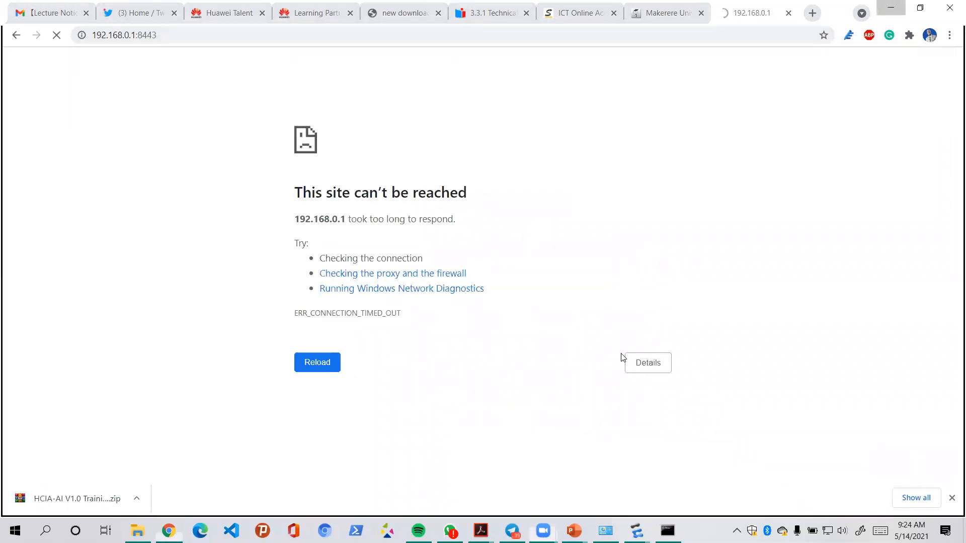
key(alt+Tab)
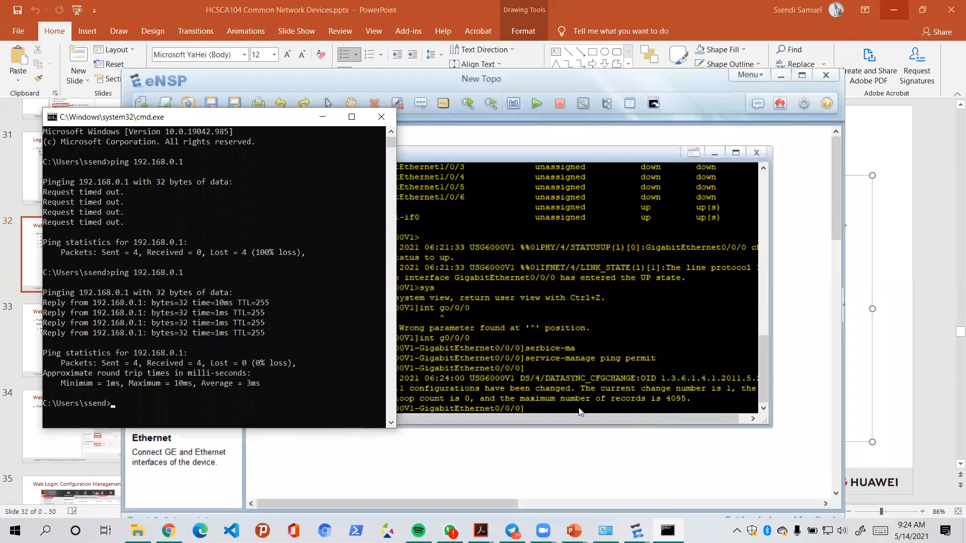
- Make FW1's console window taller and extend it downward
click(580, 412)
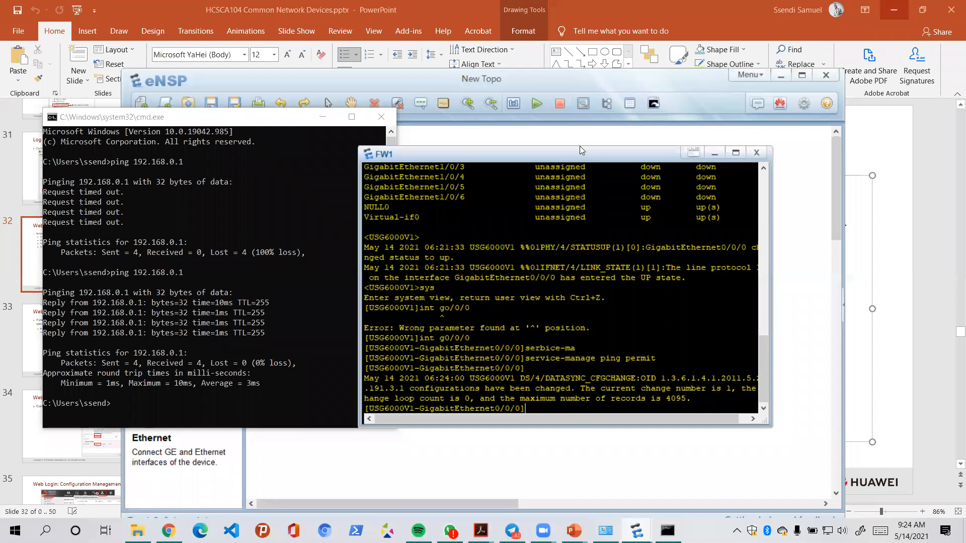
drag(579, 146, 580, 104)
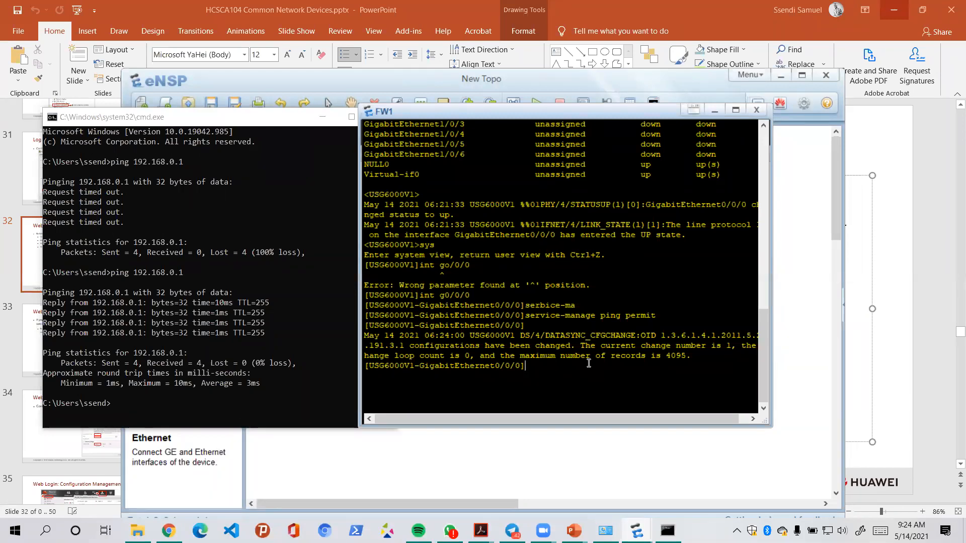
text(#####)
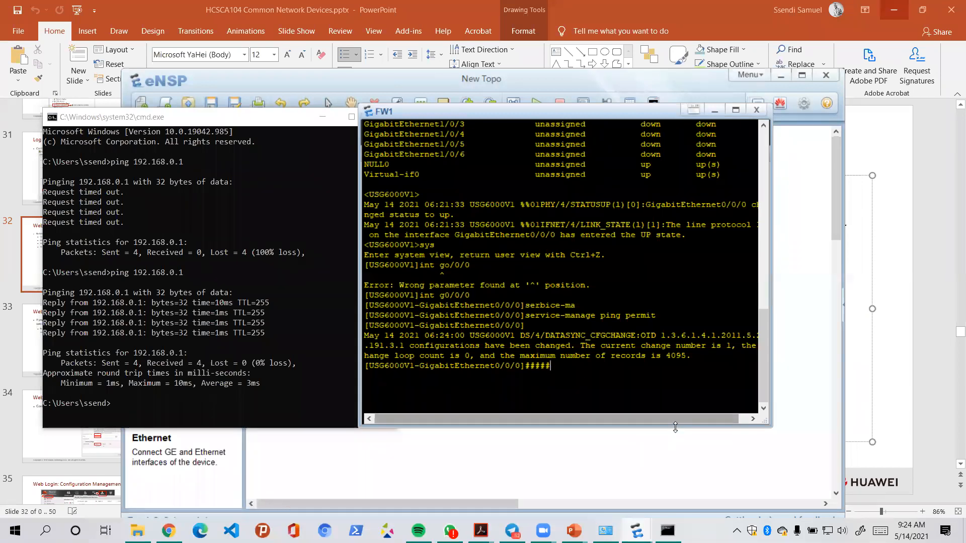
drag(678, 425, 670, 452)
text(#####)
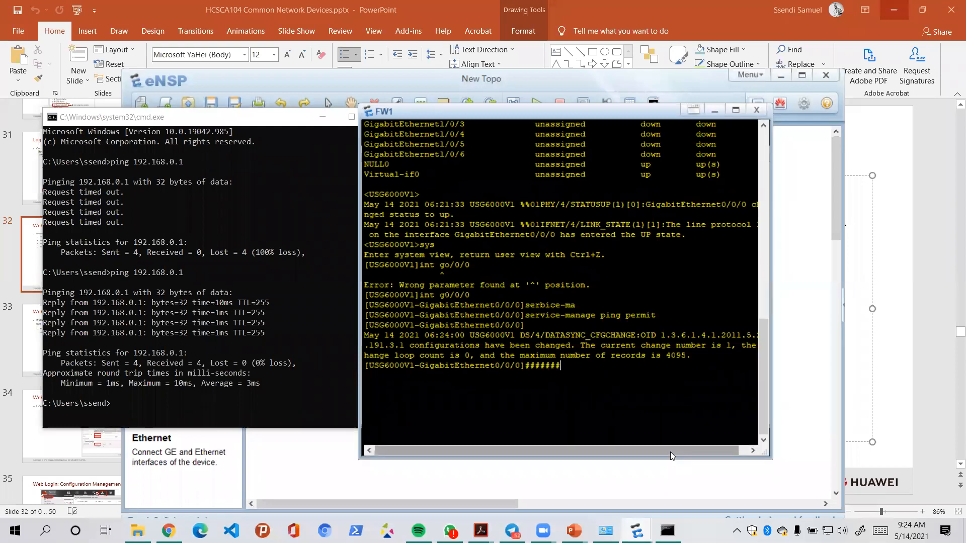
text(#####)
- Send Ctrl+Z in the command prompt, then close FW1's console window
click(245, 407)
key(ctrl+z)
key(Return)
click(528, 401)
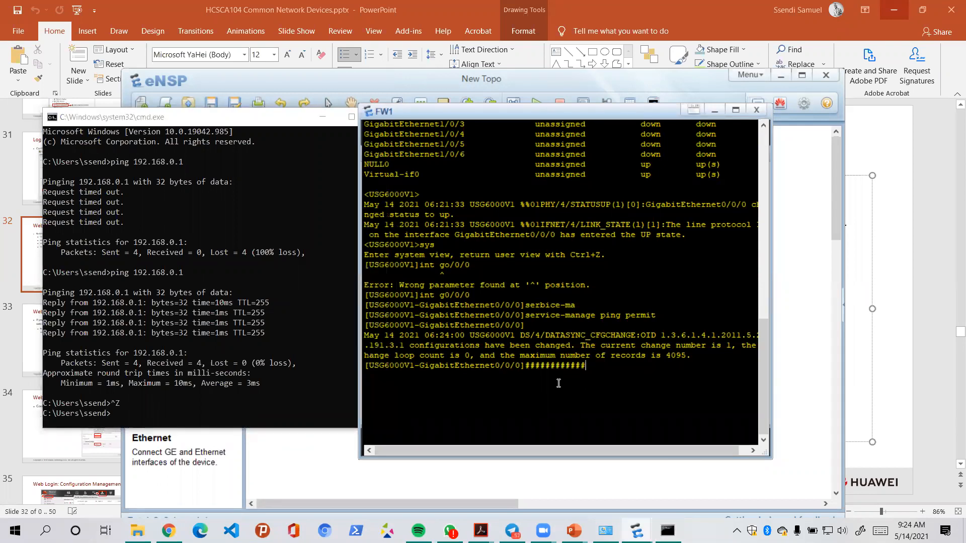
click(756, 110)
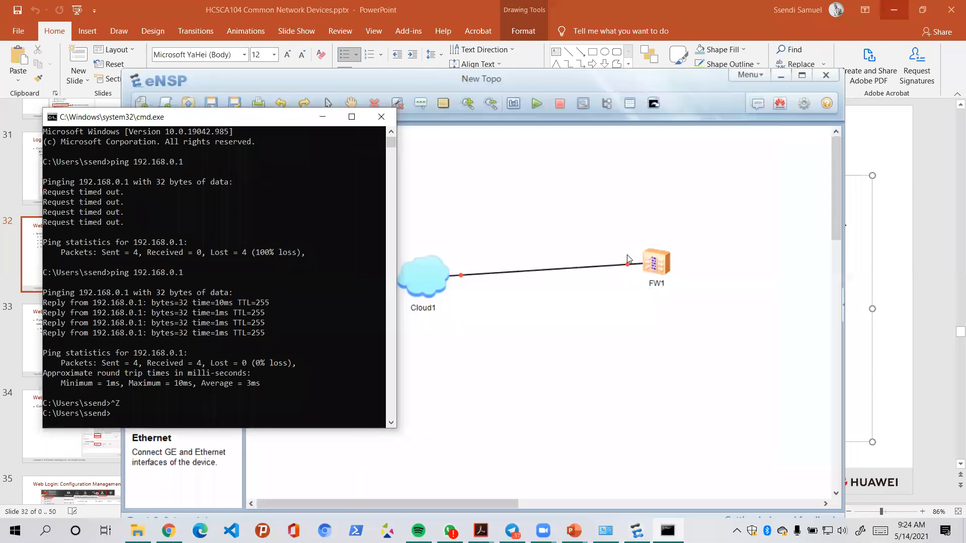
- Select FW1 on the eNSP canvas by enclosing it in a selection box
right_click(660, 267)
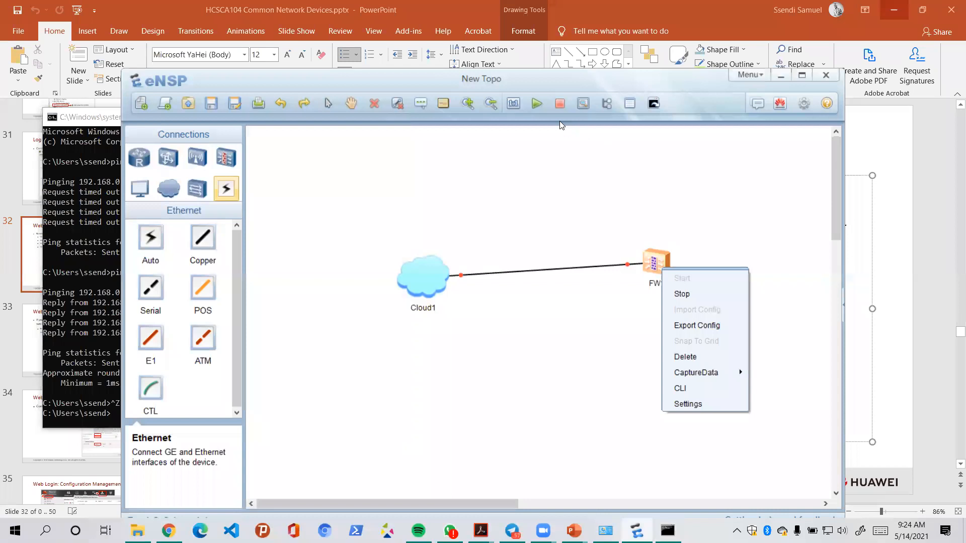
click(549, 140)
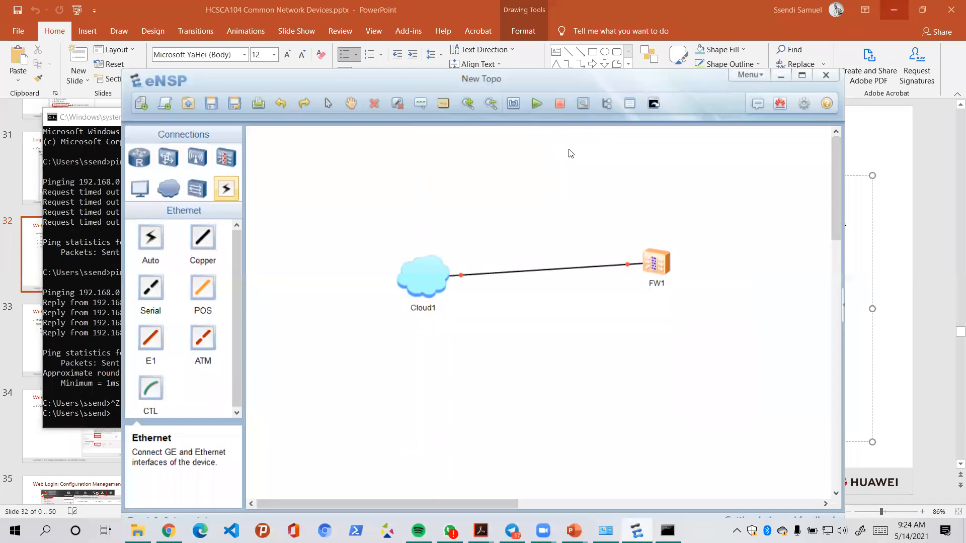
click(538, 103)
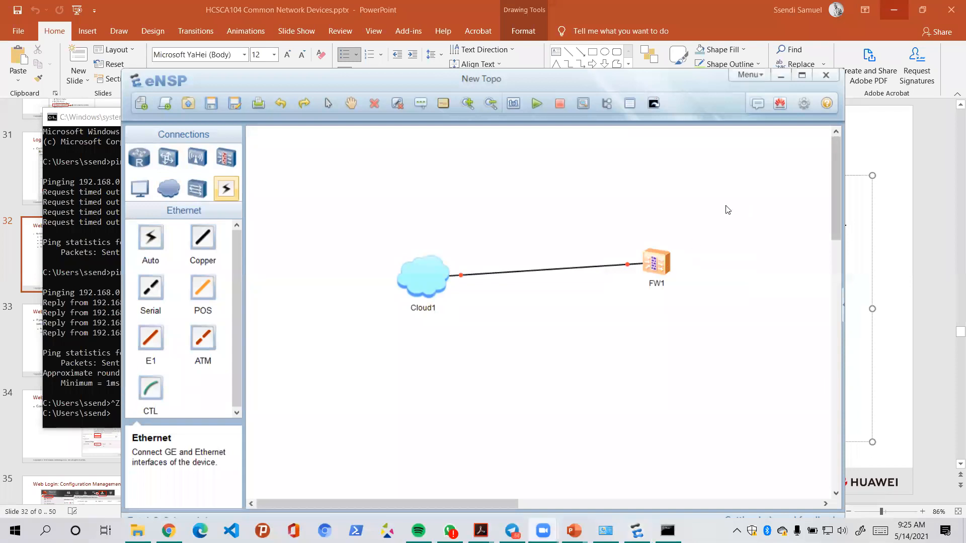
drag(617, 301, 726, 206)
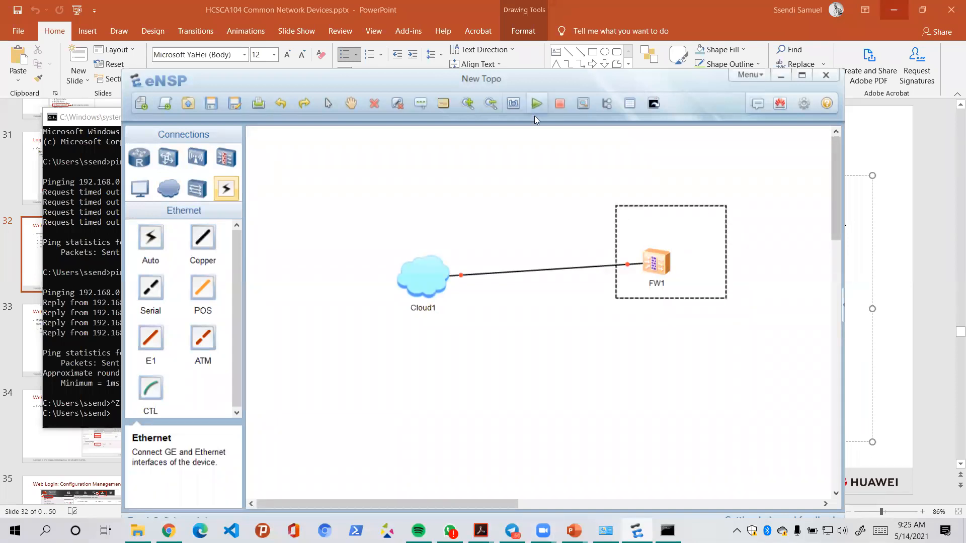
click(723, 215)
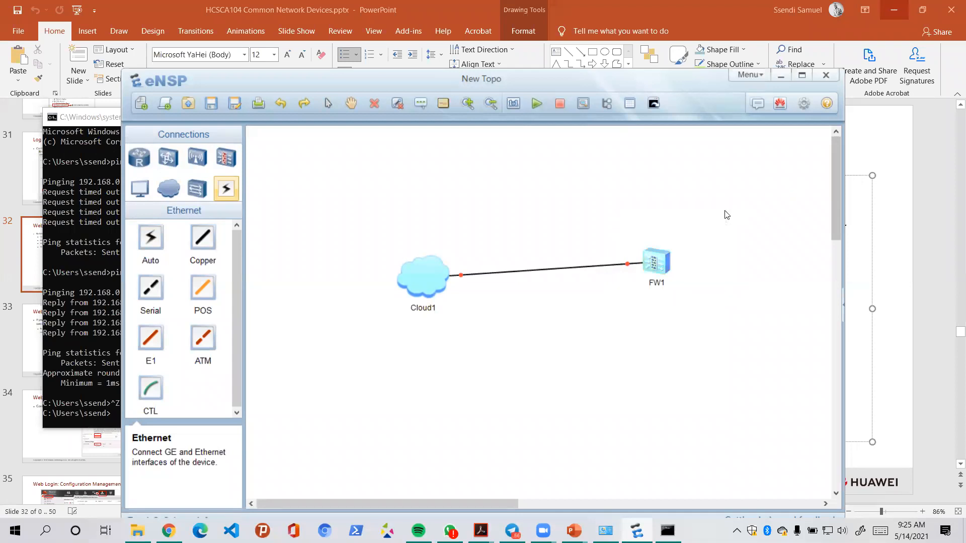
drag(633, 296, 726, 210)
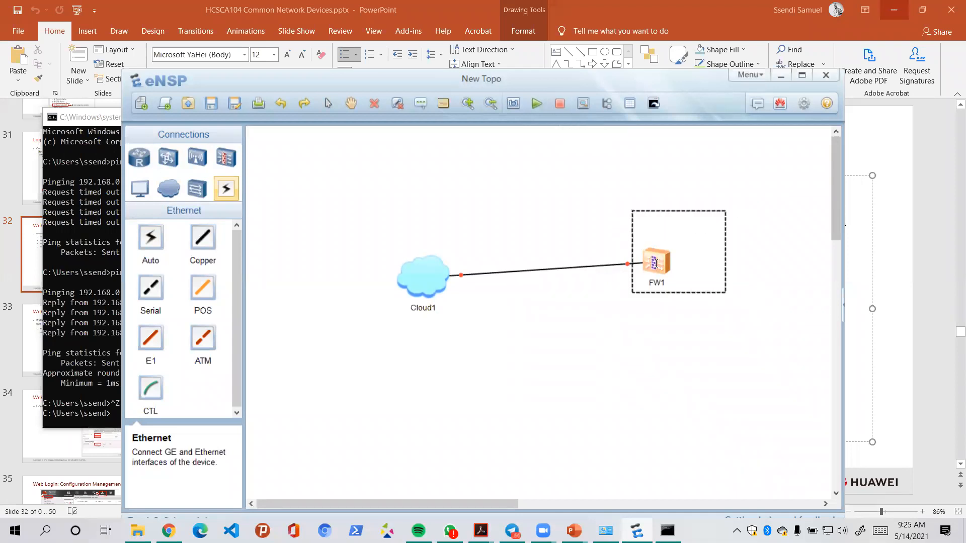
double_click(656, 264)
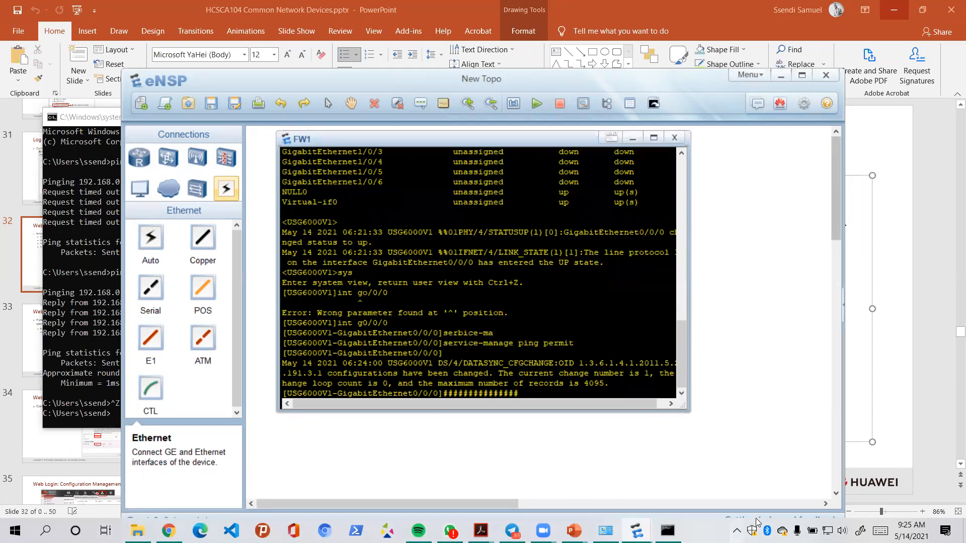
click(737, 532)
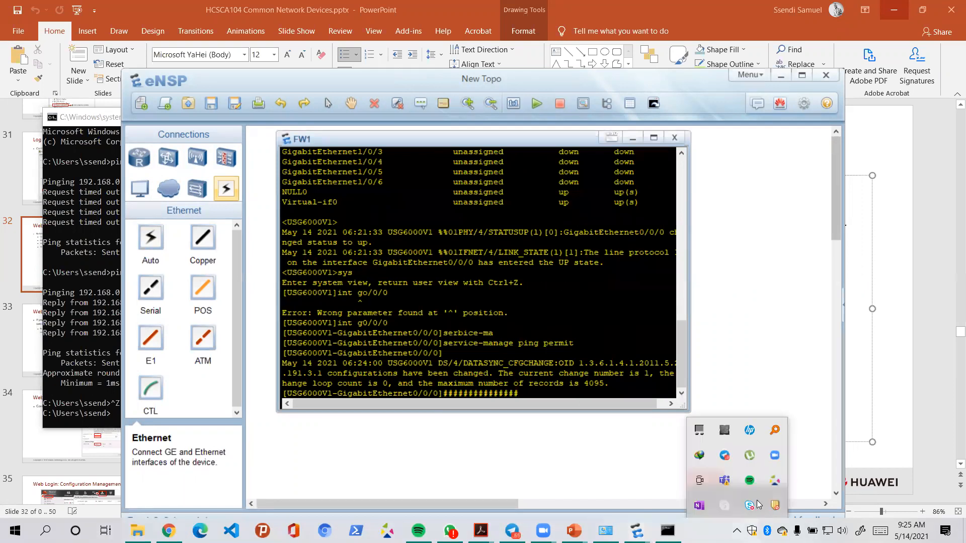
click(675, 138)
drag(752, 239, 435, 342)
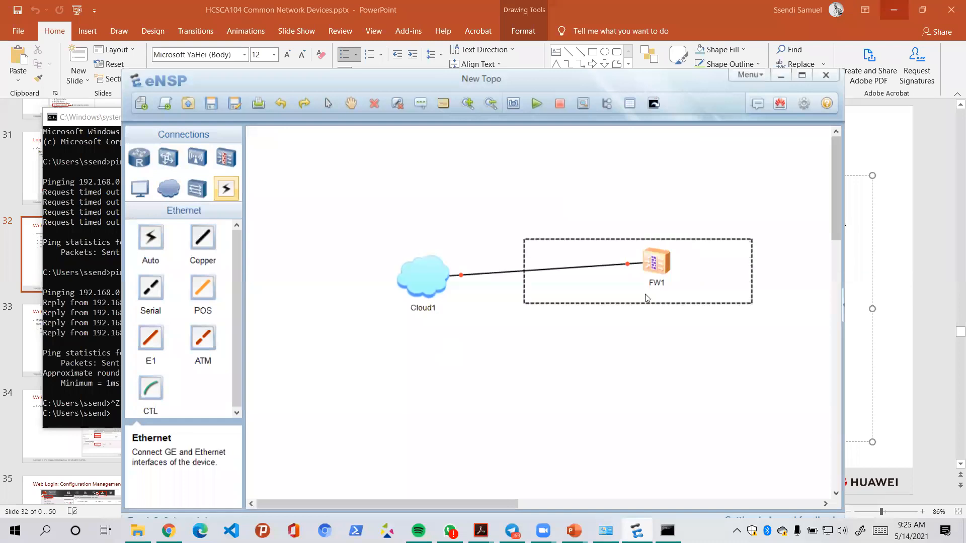
double_click(660, 267)
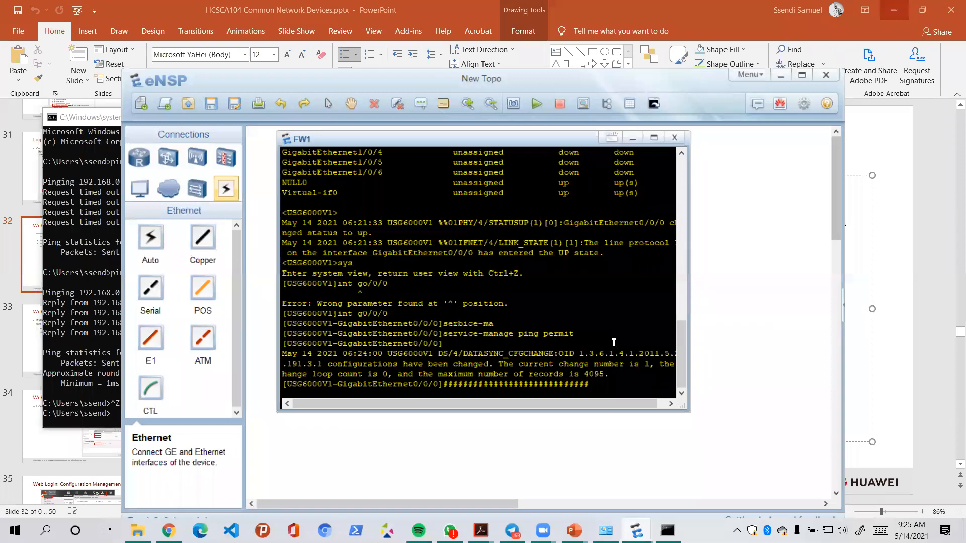
click(737, 531)
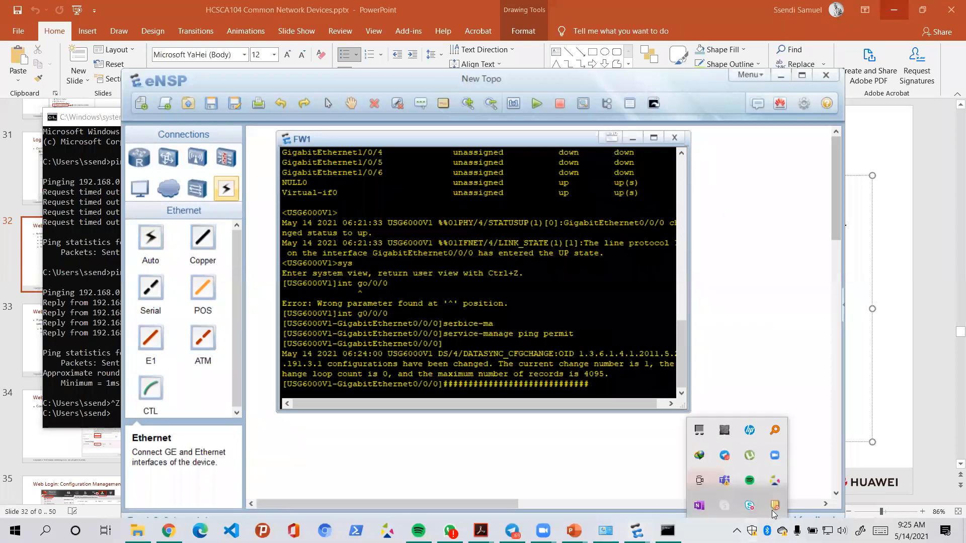
click(674, 139)
drag(713, 223, 171, 369)
drag(712, 228, 635, 301)
- Delete FW1 and place a USG6000V firewall, FW2, right of Cloud1
key(Delete)
click(513, 336)
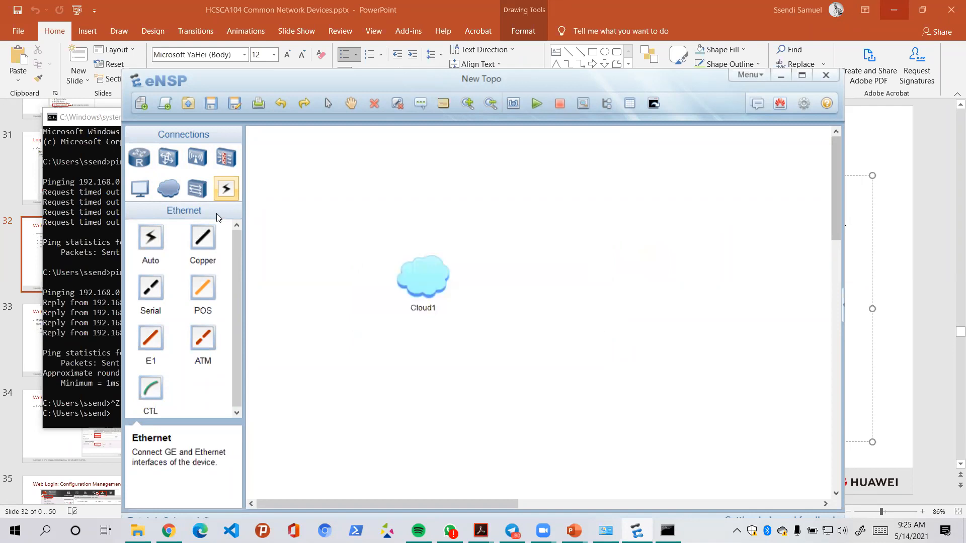
click(224, 159)
click(200, 247)
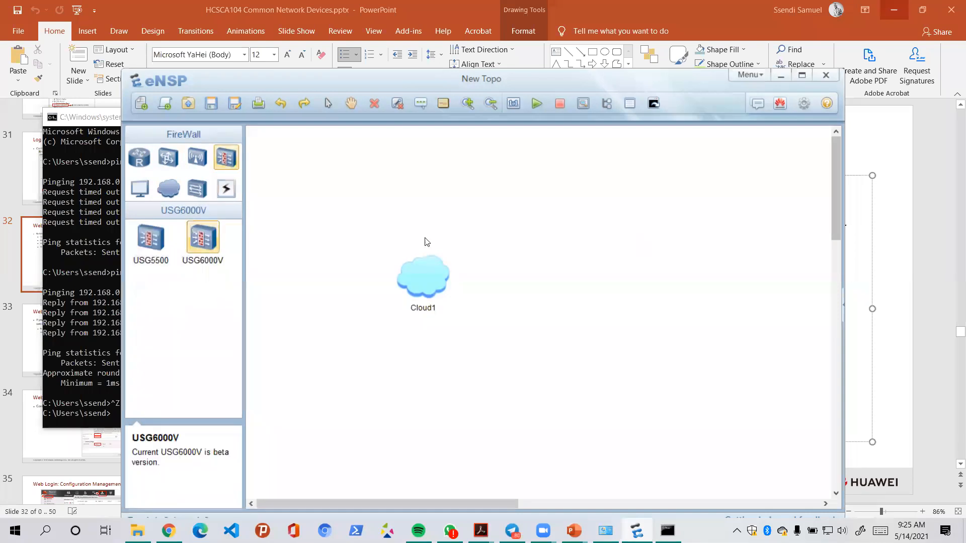
click(618, 284)
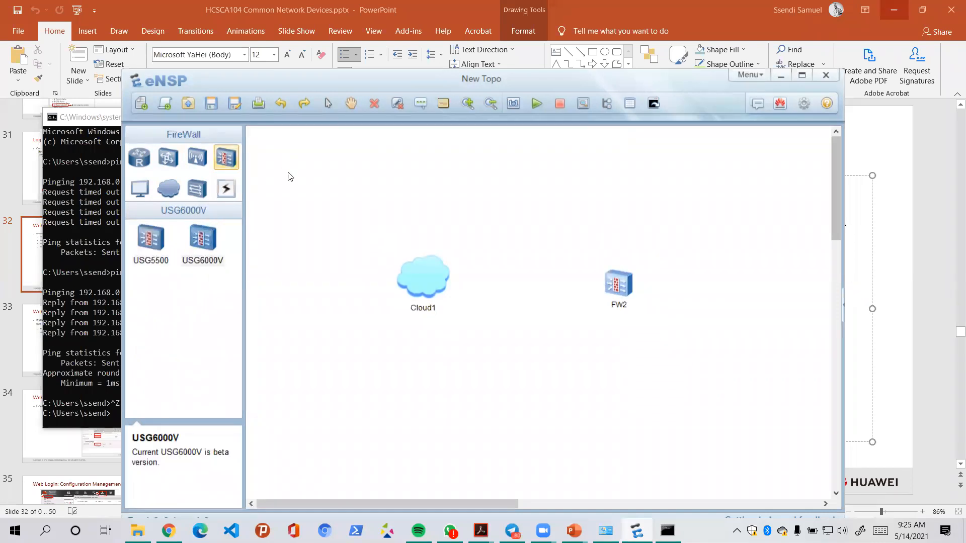
- Link Cloud1 to FW2's first GE port with a copper cable and start the devices
click(226, 188)
click(204, 241)
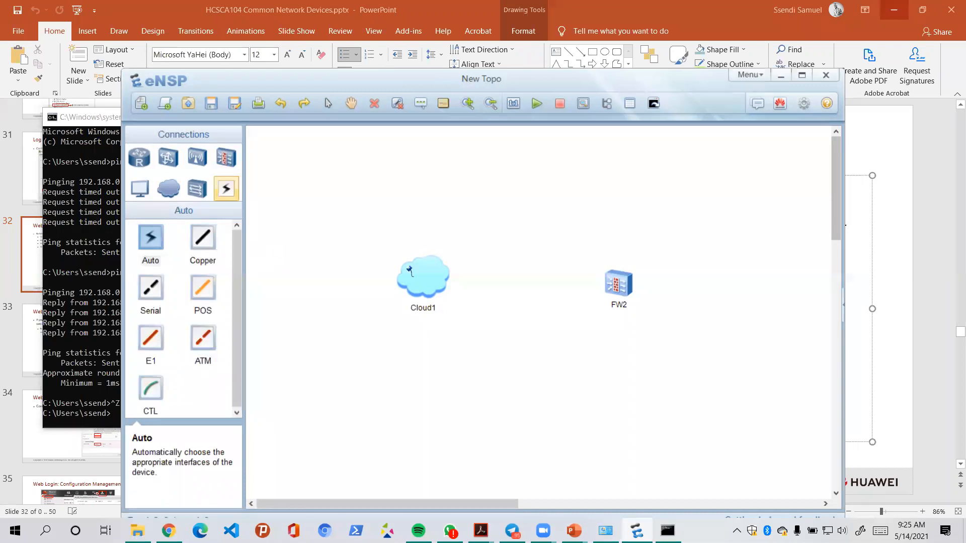
click(449, 281)
click(465, 287)
click(631, 297)
click(635, 296)
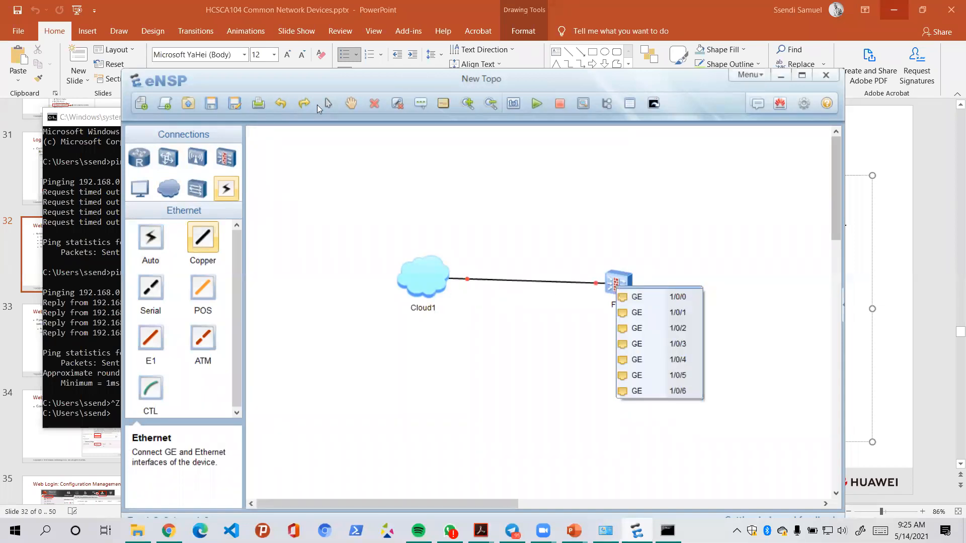
click(536, 103)
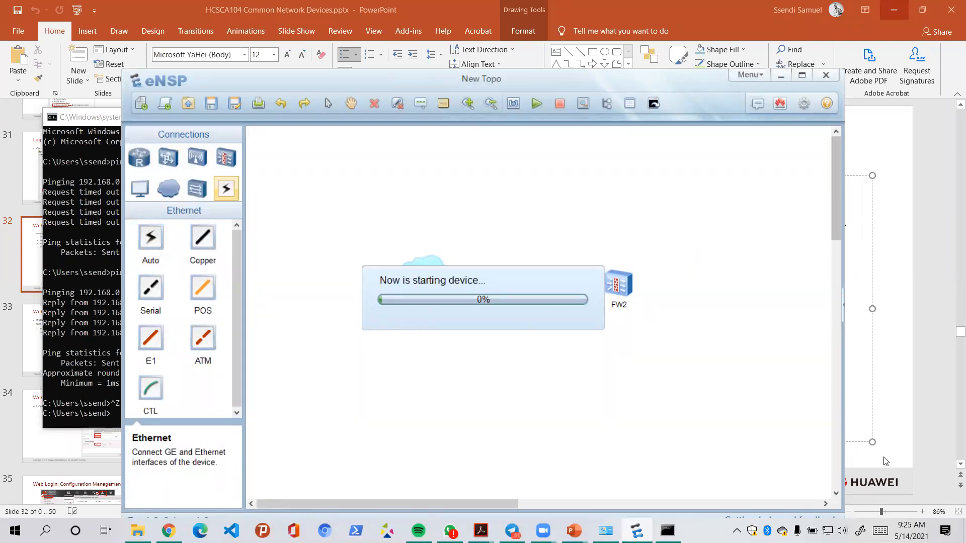
- Open FW2's console, move it aside to reveal Cloud1, and bring up the Run box
double_click(620, 284)
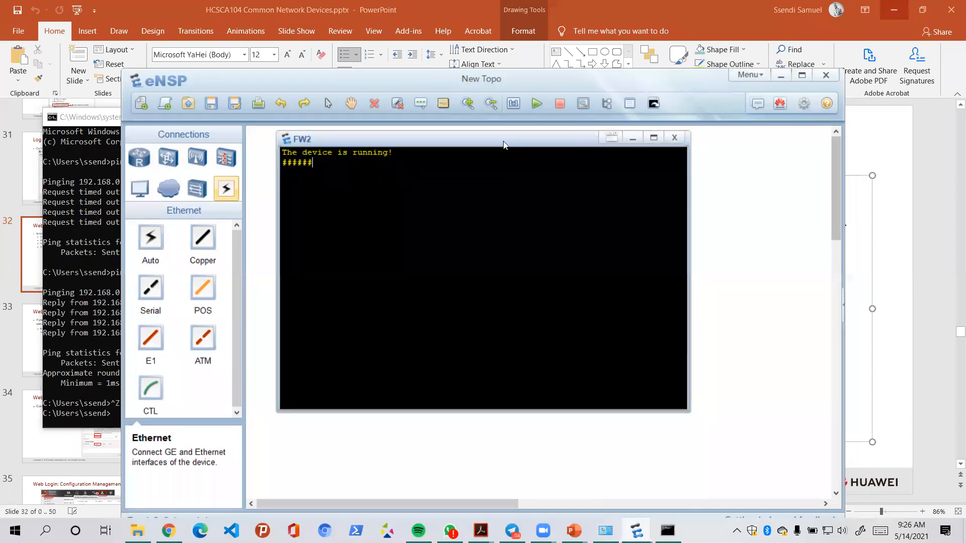
drag(502, 137, 689, 139)
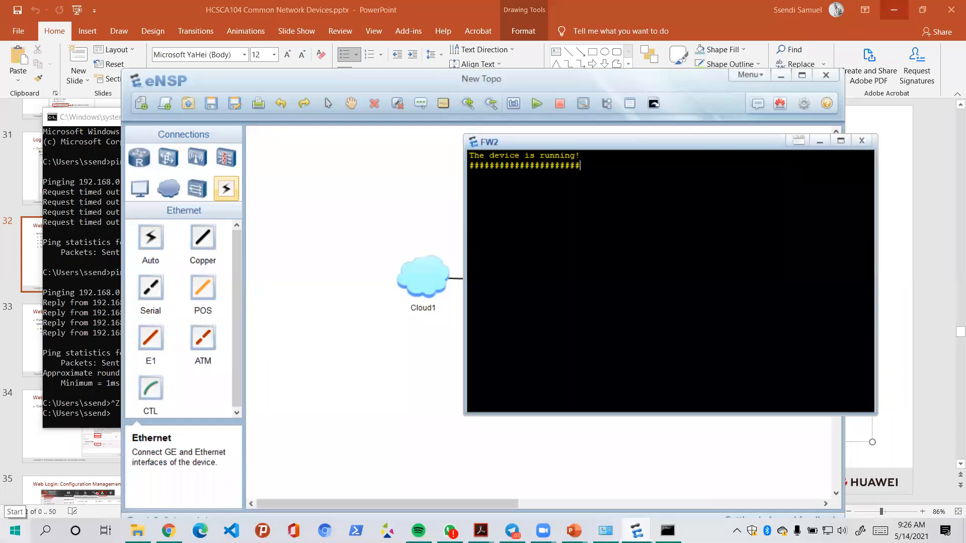
key(super+r)
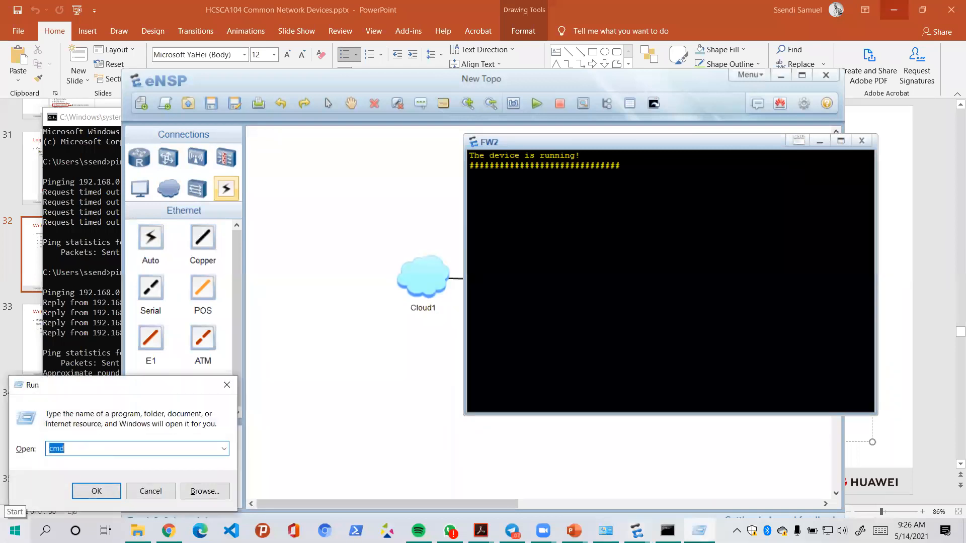
- Run hdwwiz from the Run box, then cancel the Add Hardware Wizard
click(86, 444)
click(20, 449)
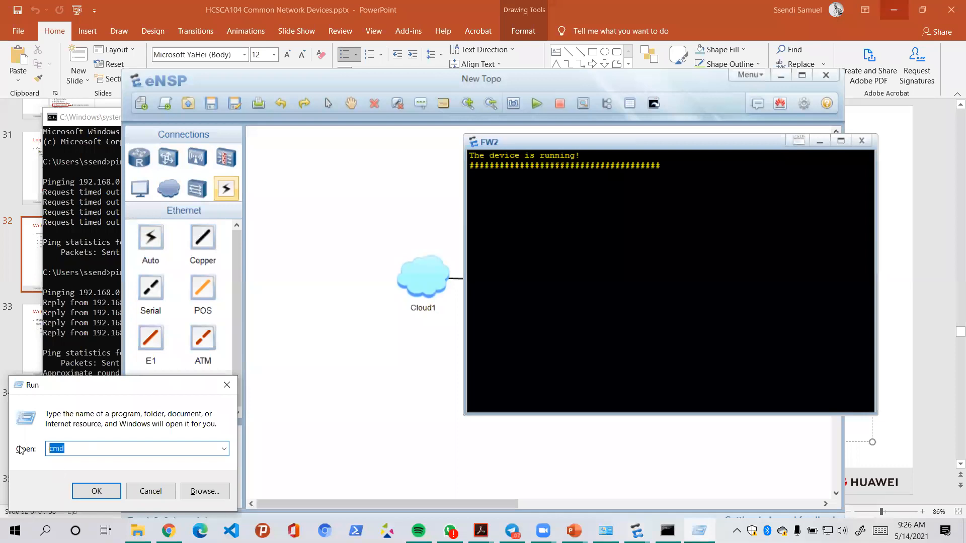
text(hd)
key(Down)
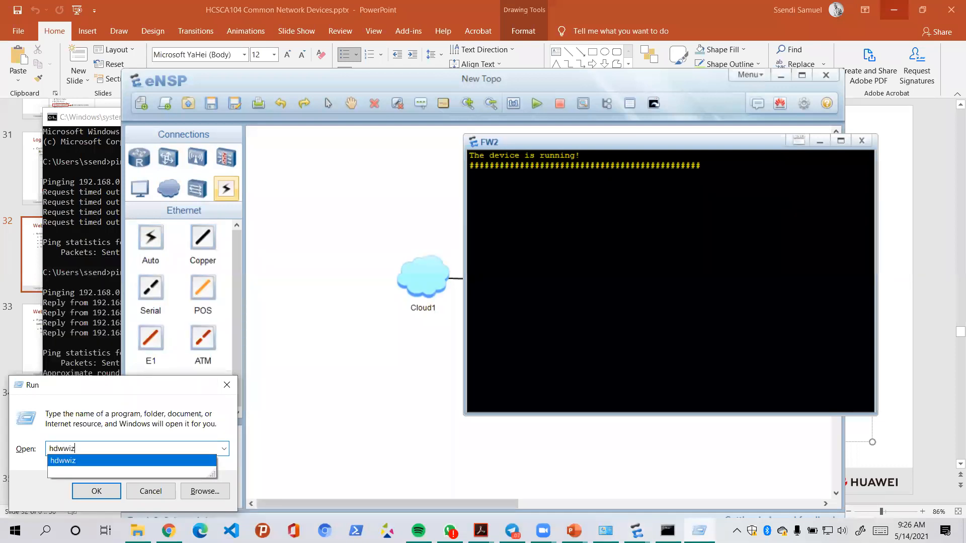
key(Return)
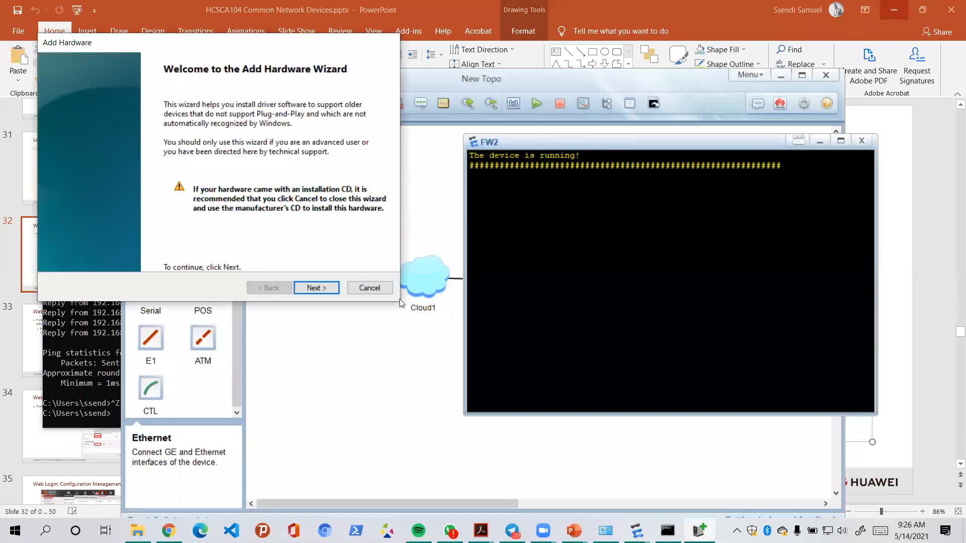
click(369, 289)
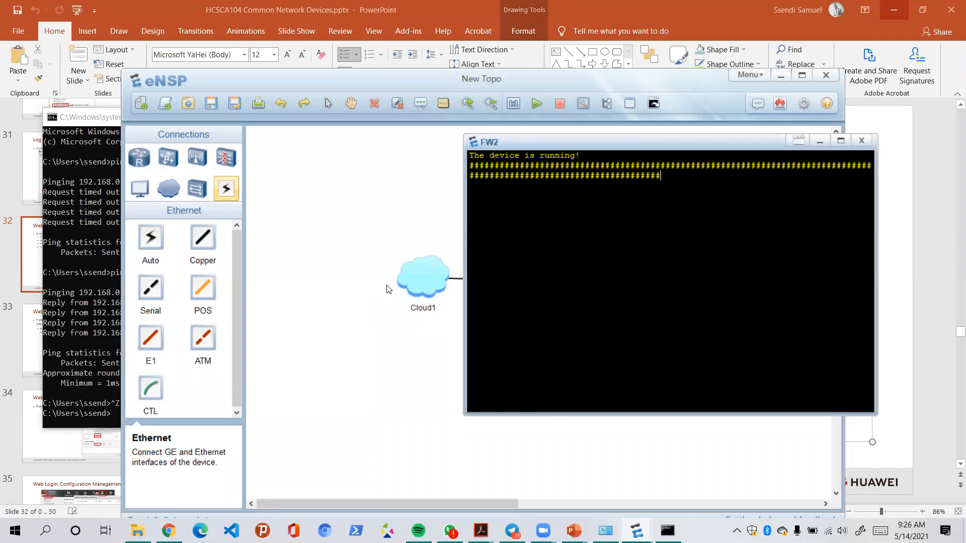
- Bring eNSP forward, browse the USG6000V firewall model, then open Cloud1's settings
click(404, 81)
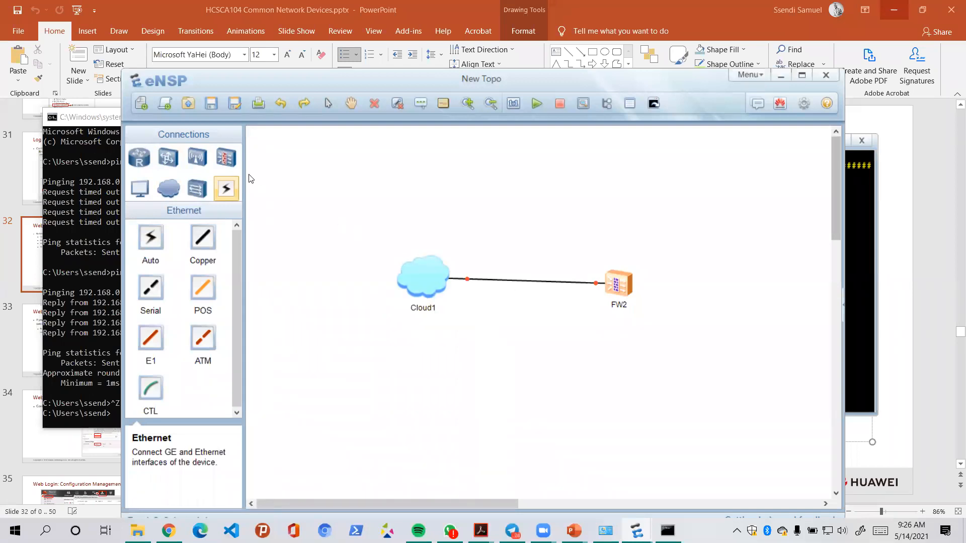
click(231, 164)
click(214, 239)
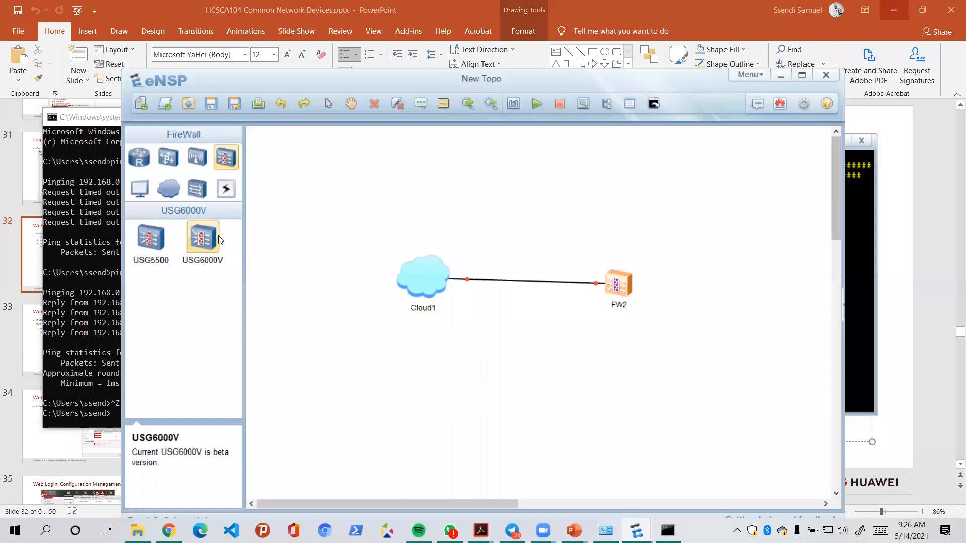
click(224, 161)
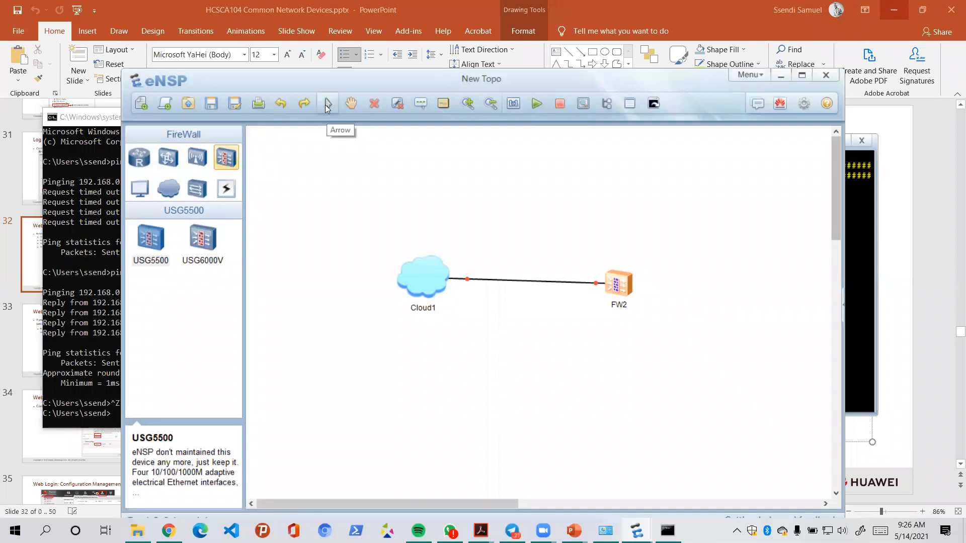
double_click(415, 262)
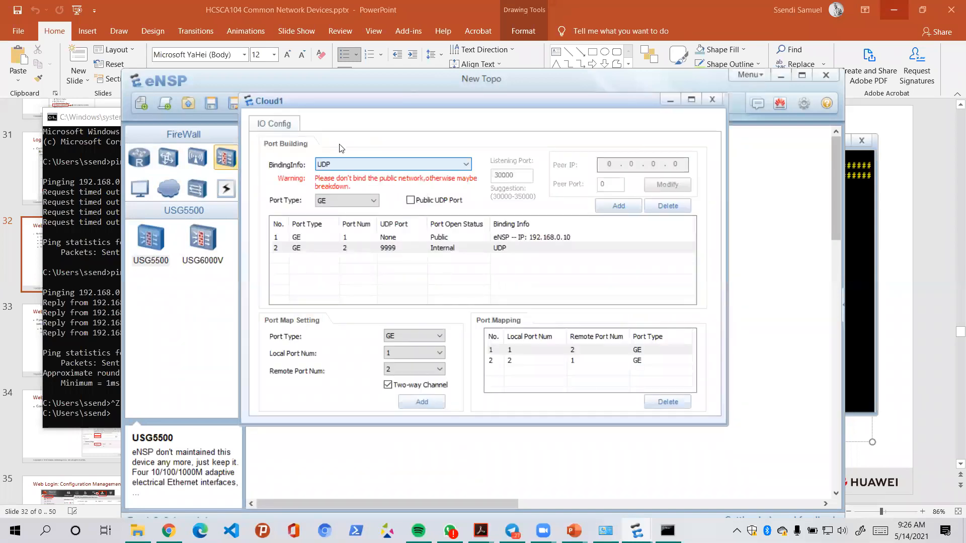
- Switch Cloud1's binding to 192.168.0.10 and back to UDP, then check the port 1-to-2 mapping
click(360, 165)
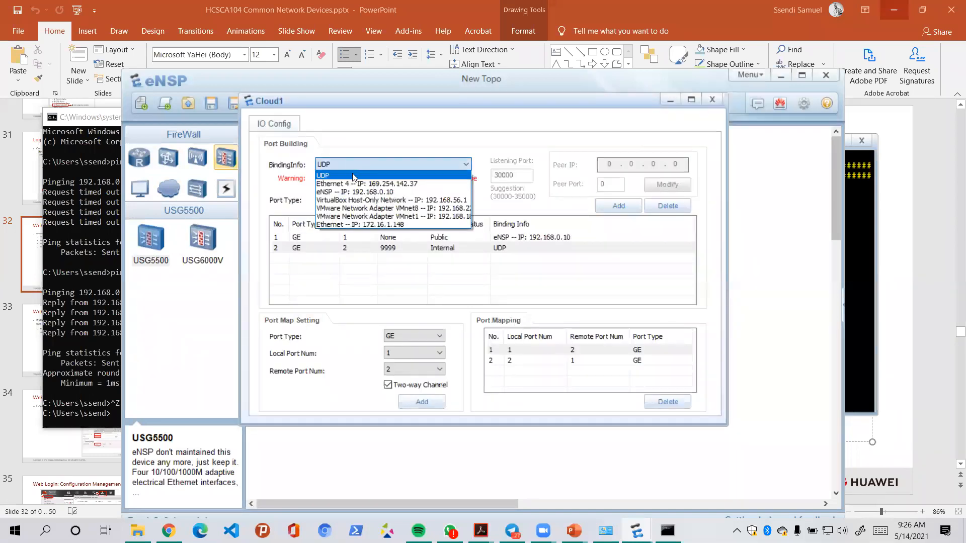
click(347, 196)
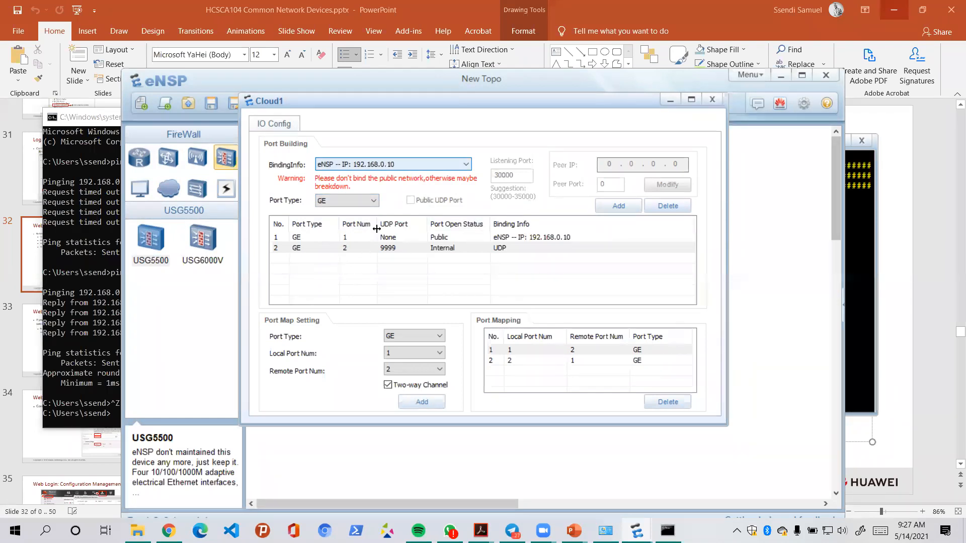
click(391, 165)
click(362, 174)
click(320, 249)
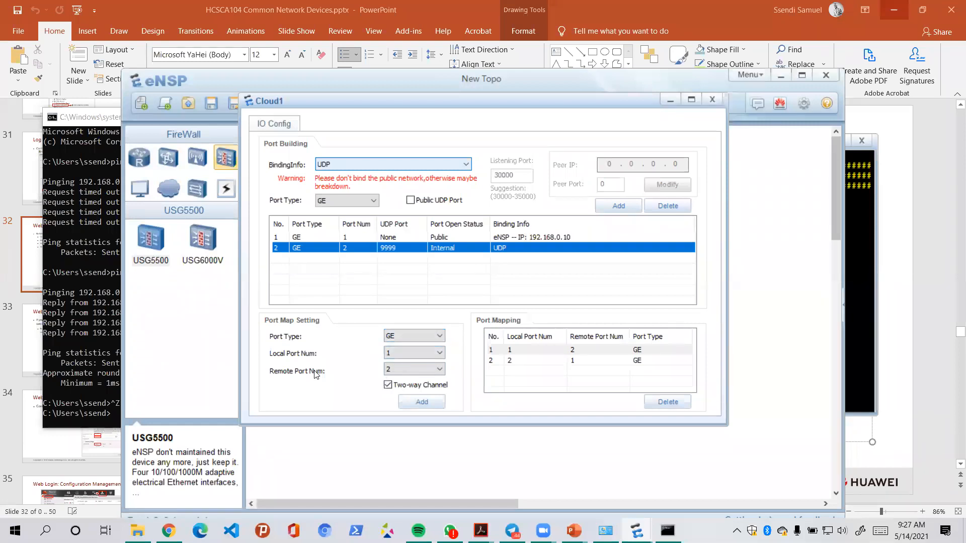
click(406, 370)
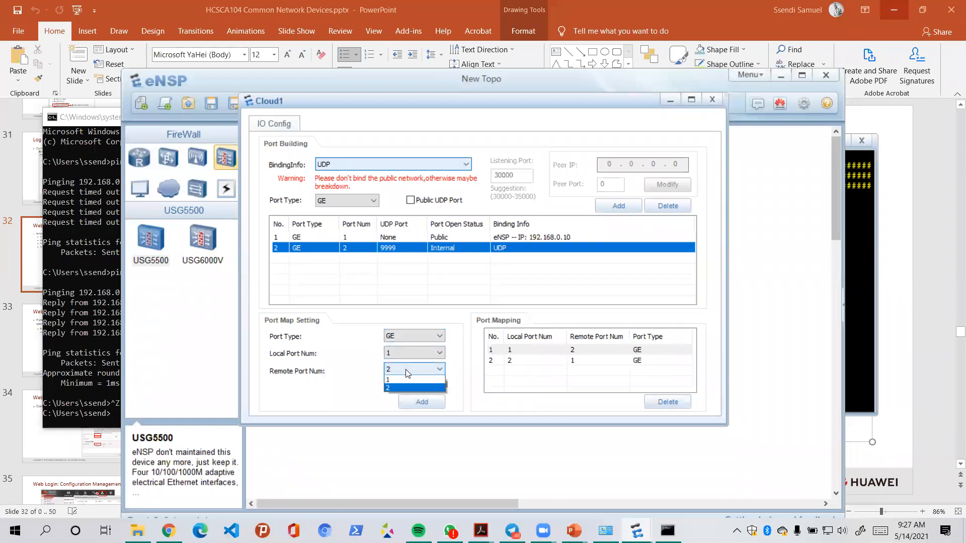
click(385, 387)
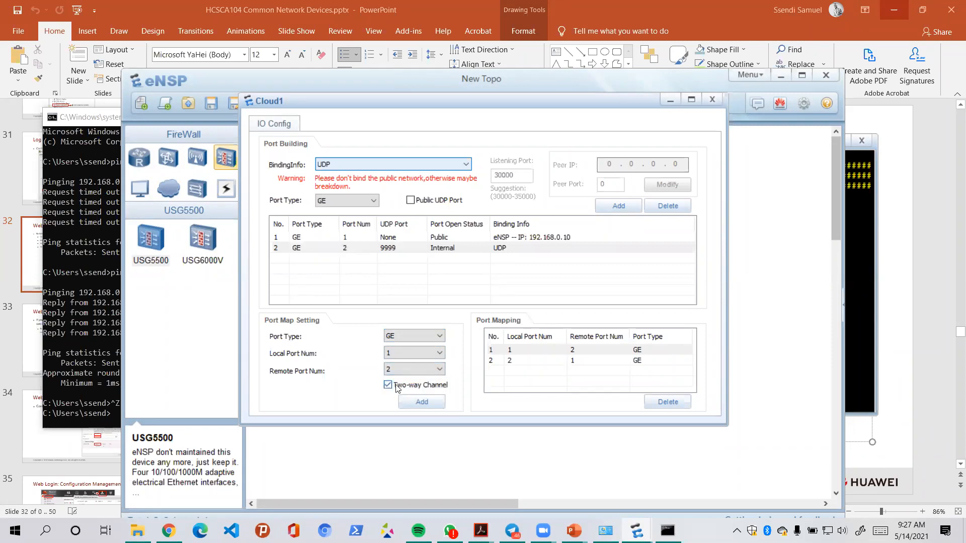
click(421, 402)
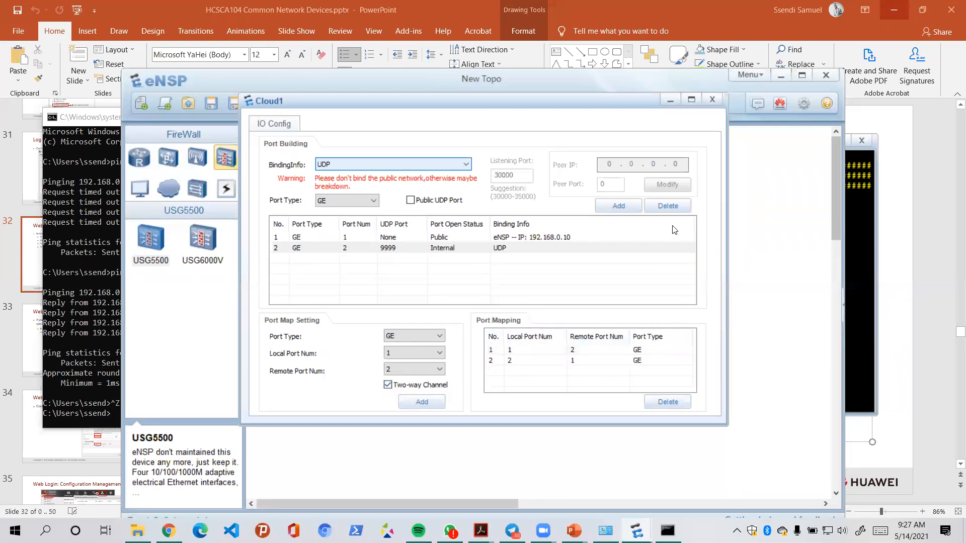
click(712, 99)
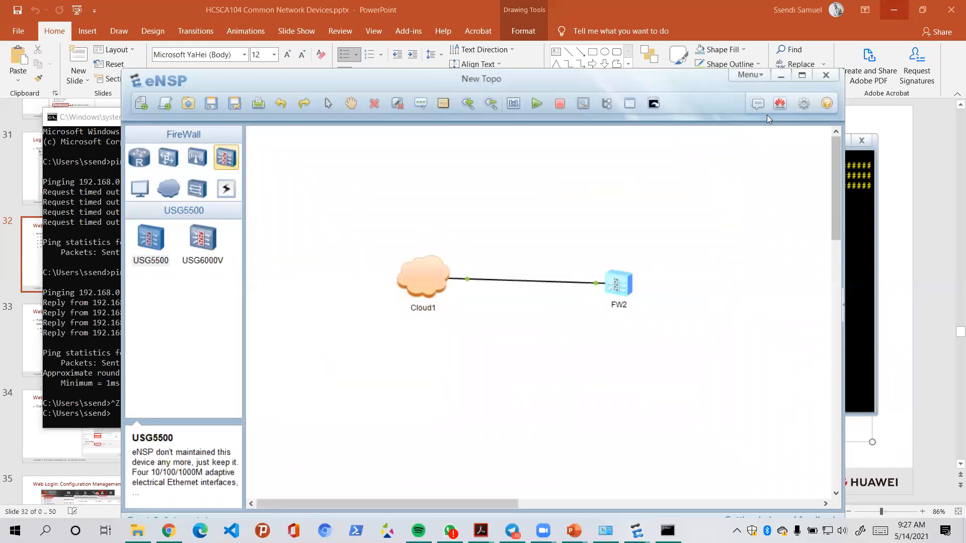
- Enter admin as the username in FW2's console login
click(781, 75)
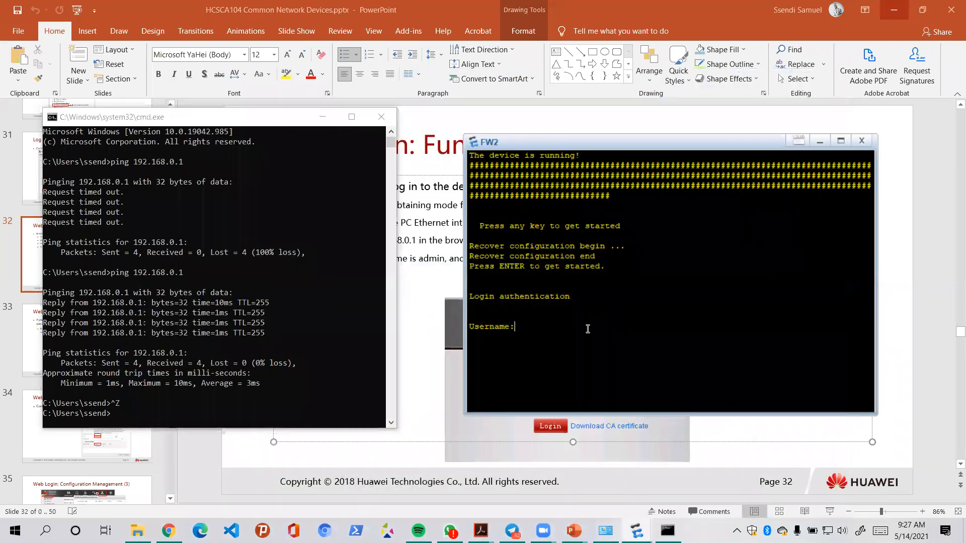
text(admin)
key(Return)
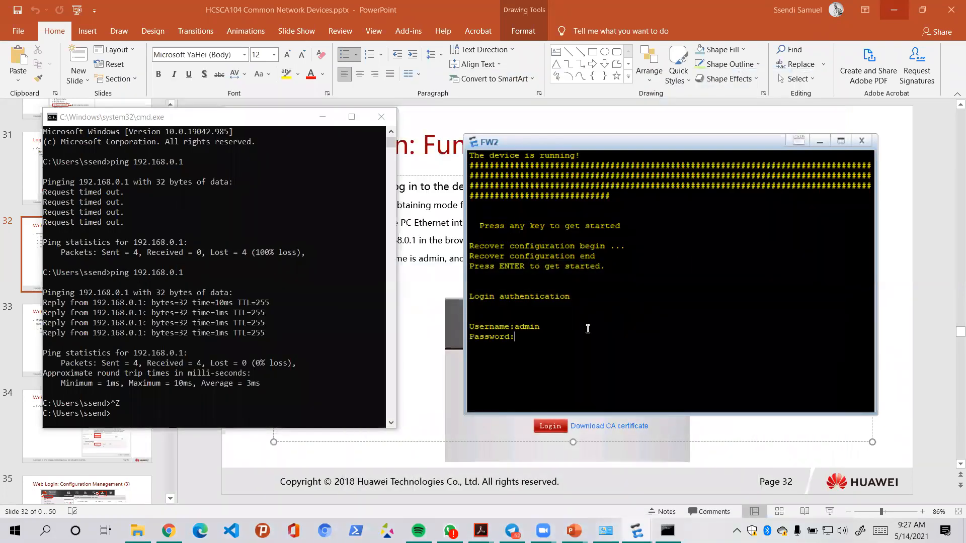